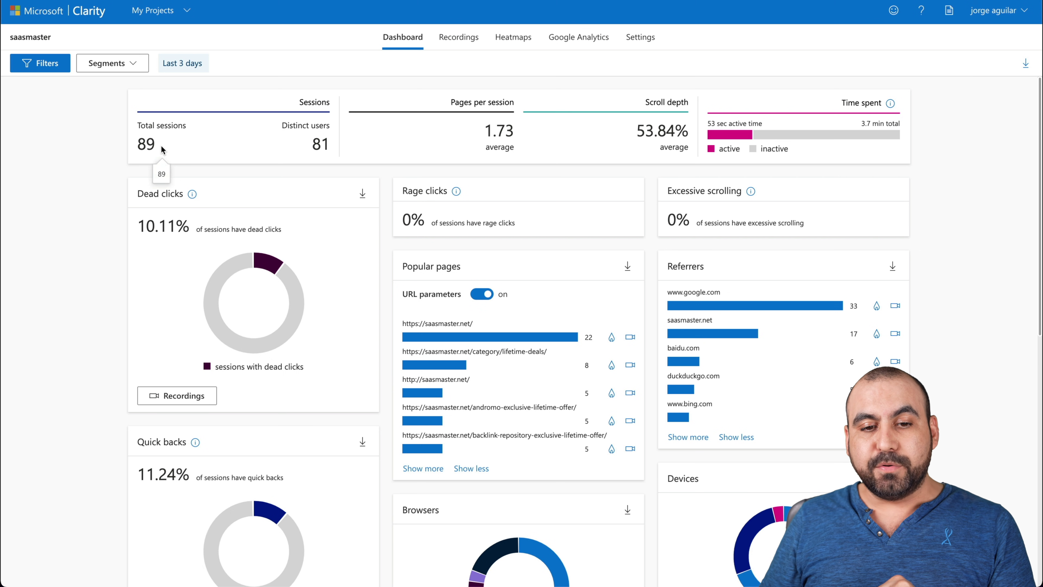
Replay the 3:10 PM US mobile session, pause it at 00:29, then go to Heatmaps
left_click(464, 40)
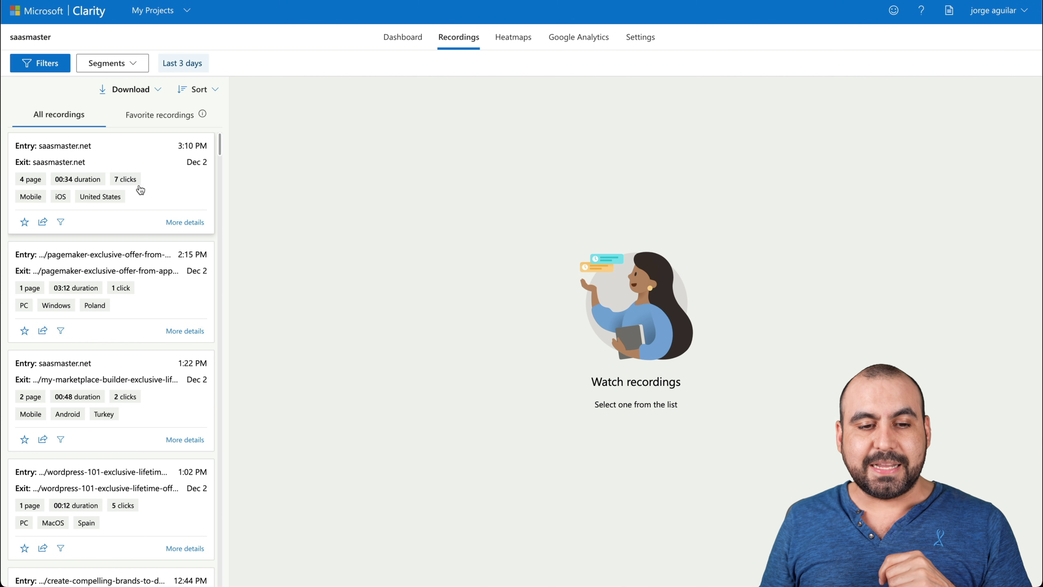
left_click(173, 187)
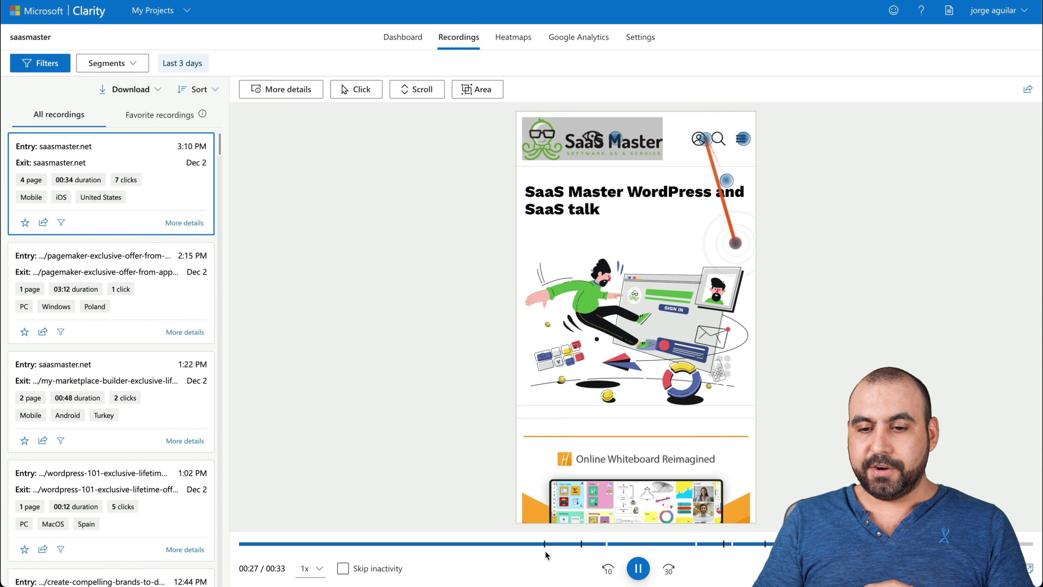
left_click(638, 568)
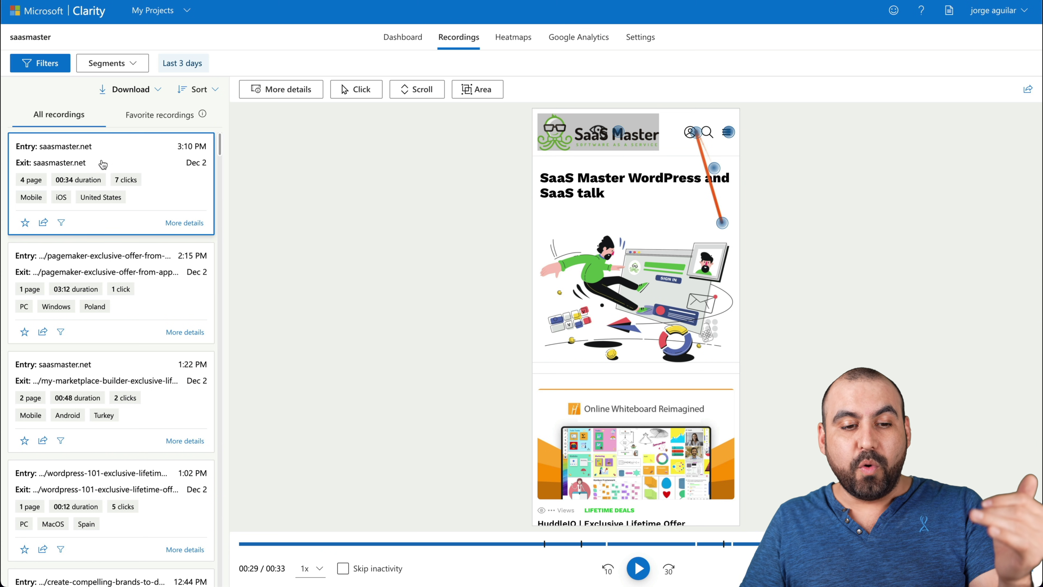
scroll(122, 310, "down", 10)
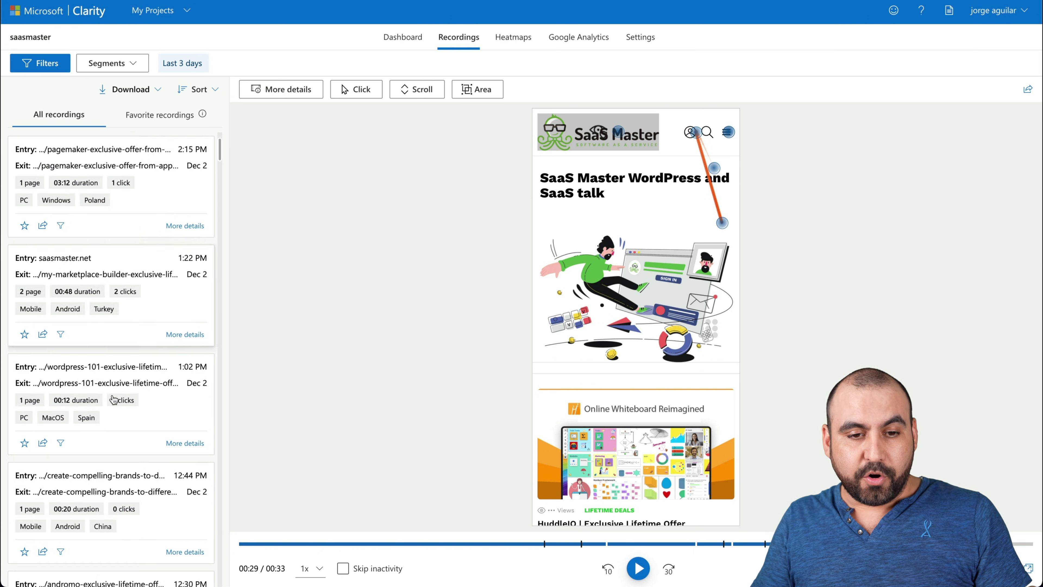
scroll(114, 399, "up", 10)
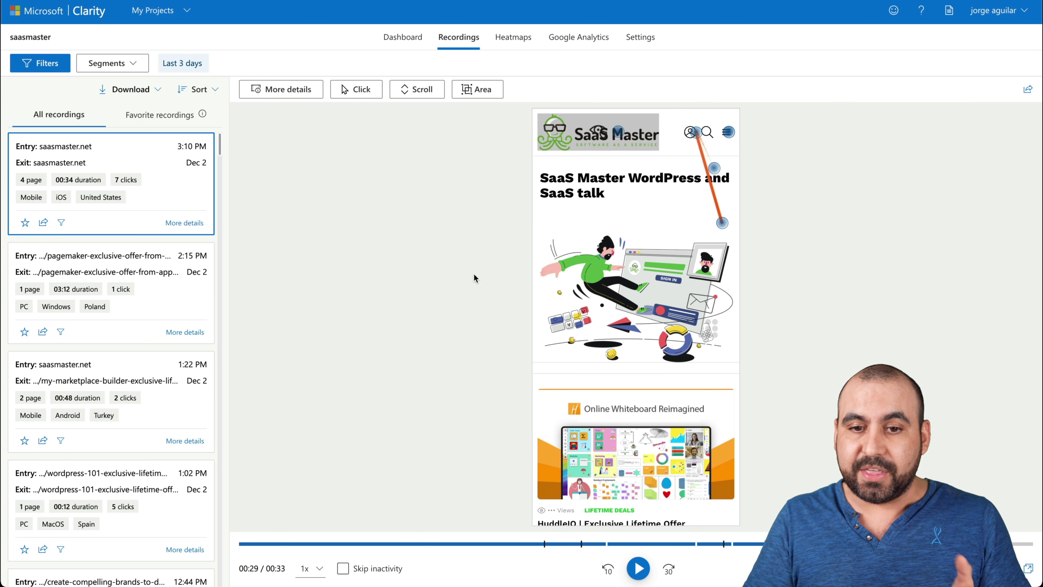
left_click(509, 39)
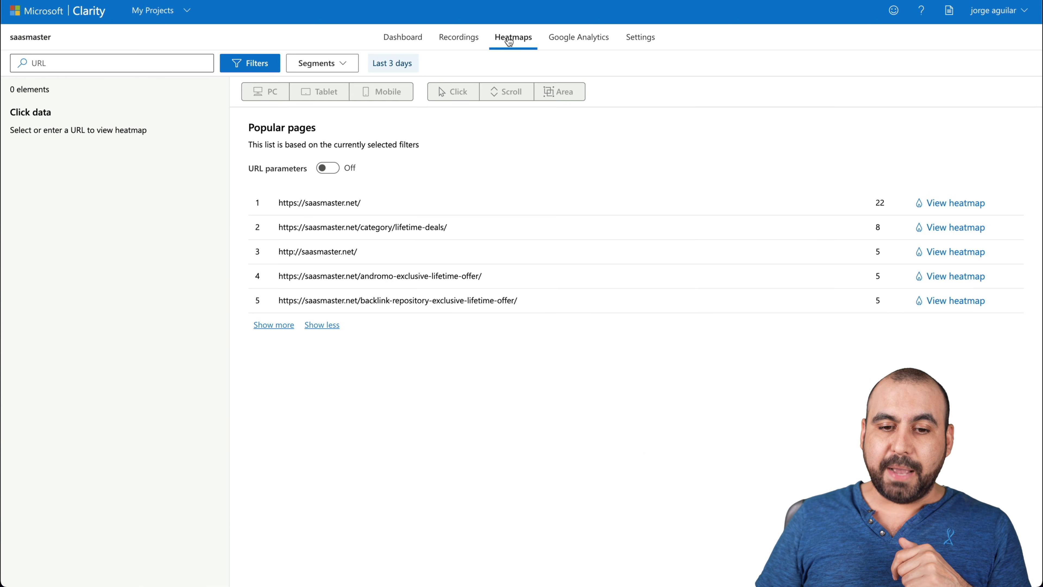
Open the saasmaster.net click heatmap, jump to the third most-clicked element, then begin sharing it
left_click(947, 204)
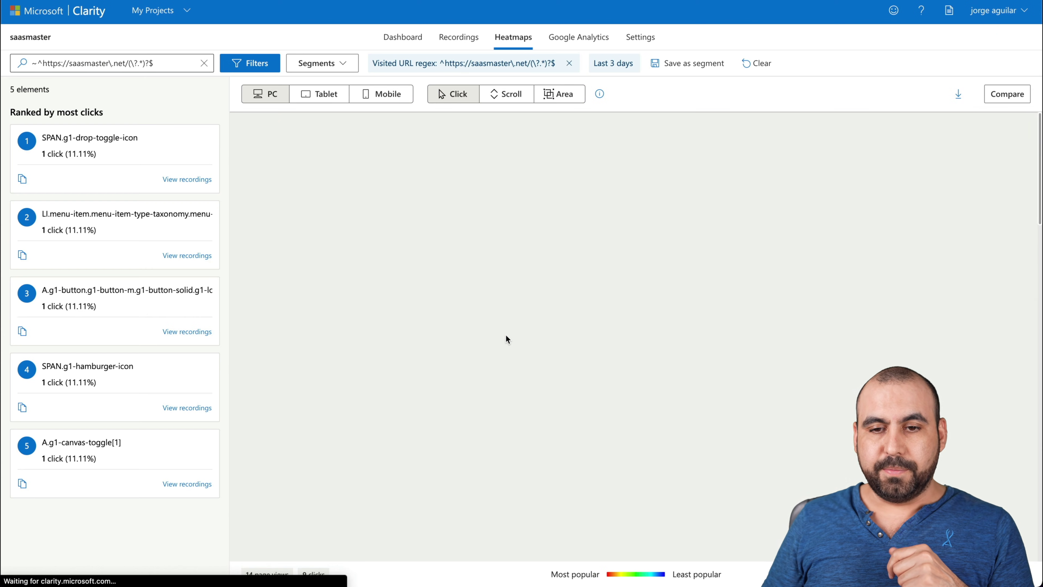
mouse_move(287, 130)
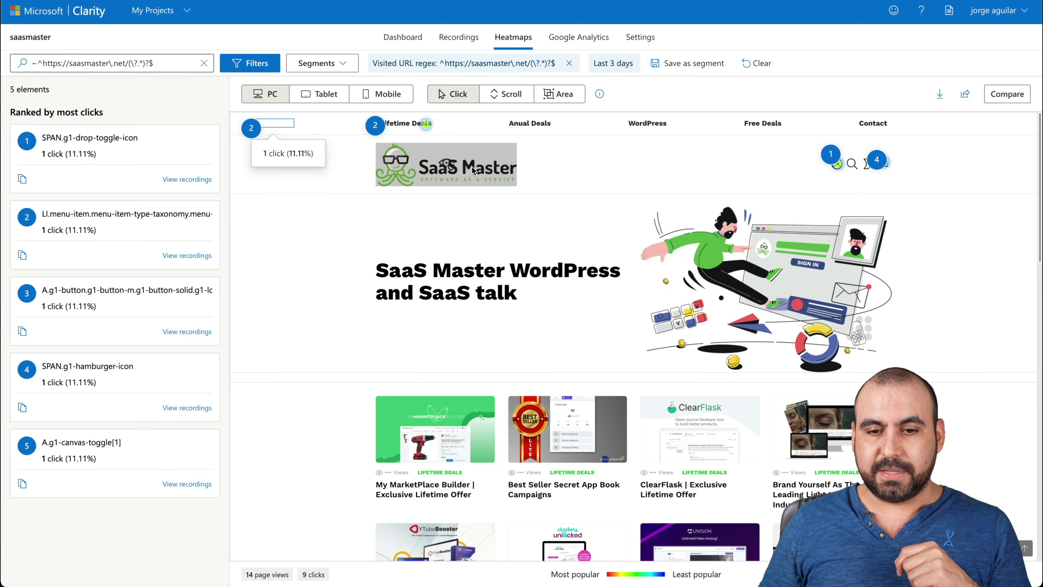
mouse_move(428, 125)
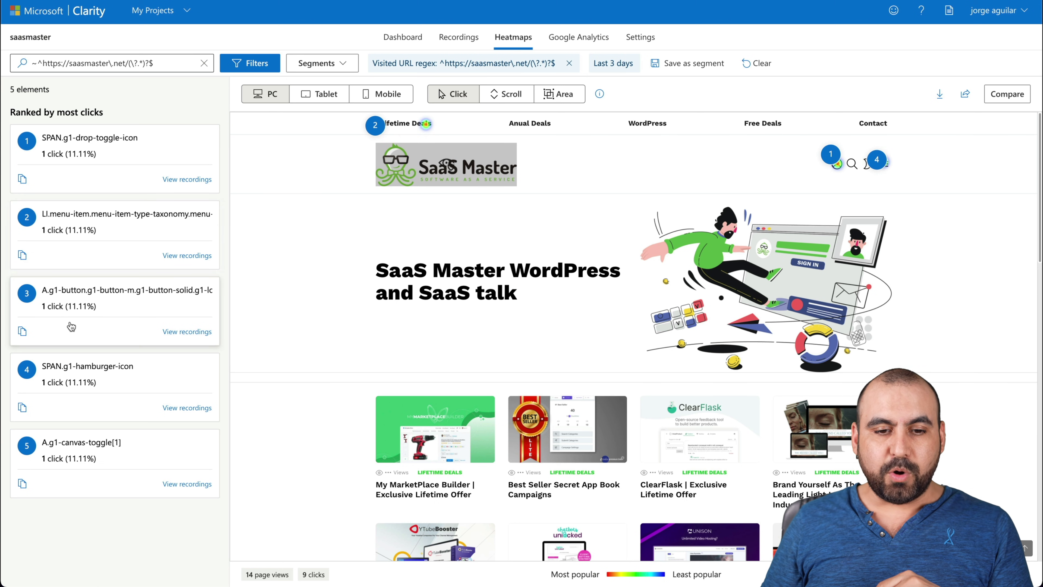
left_click(97, 283)
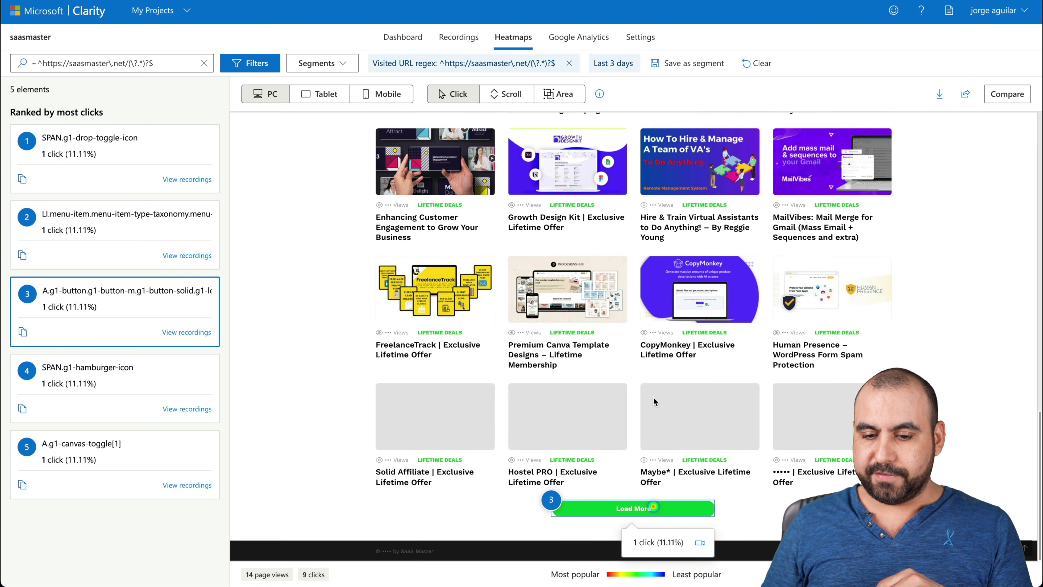
scroll(682, 271, "up", 2)
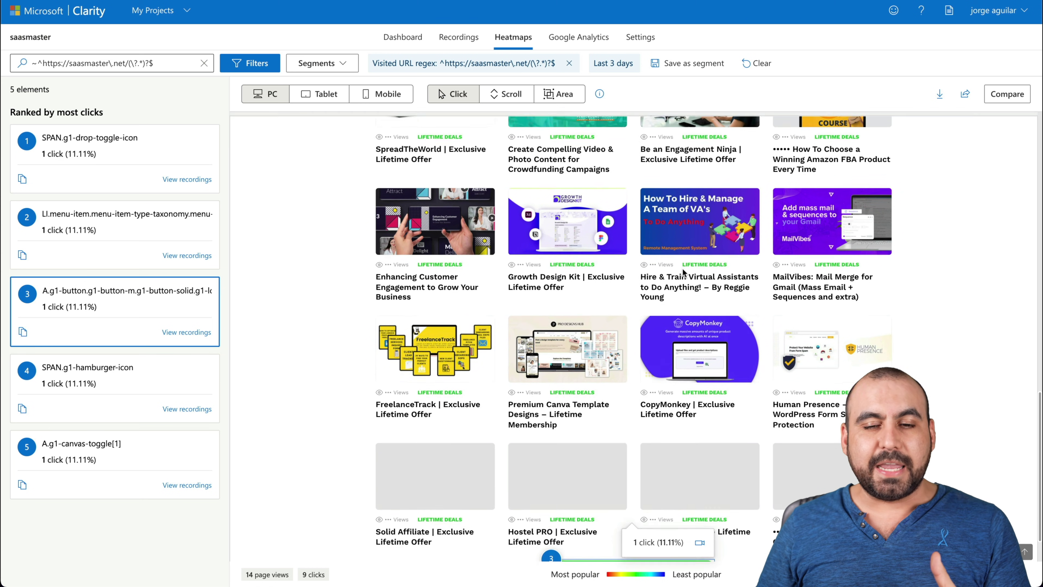
scroll(682, 272, "up", 6)
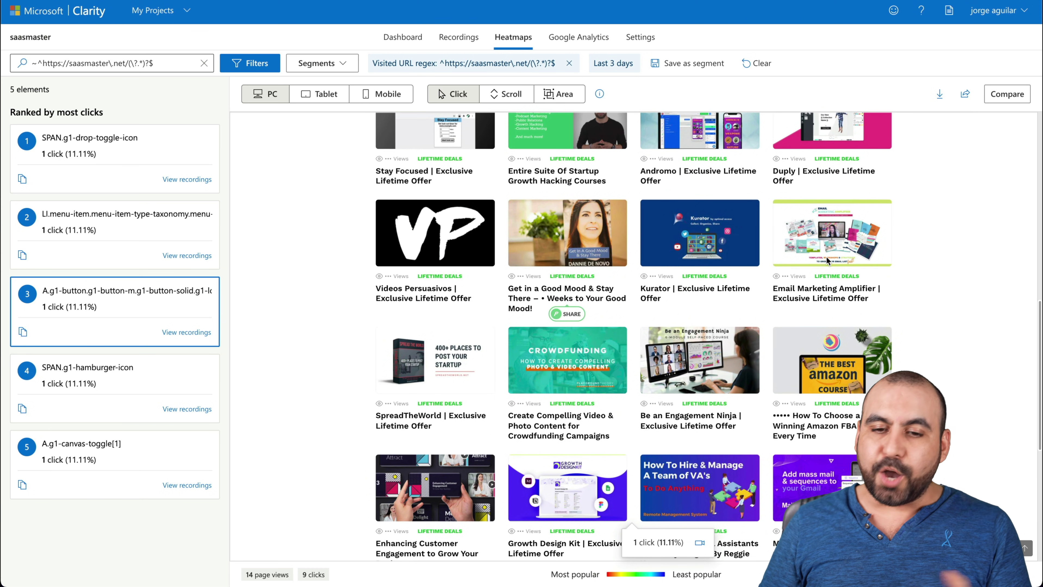
scroll(576, 270, "up", 5)
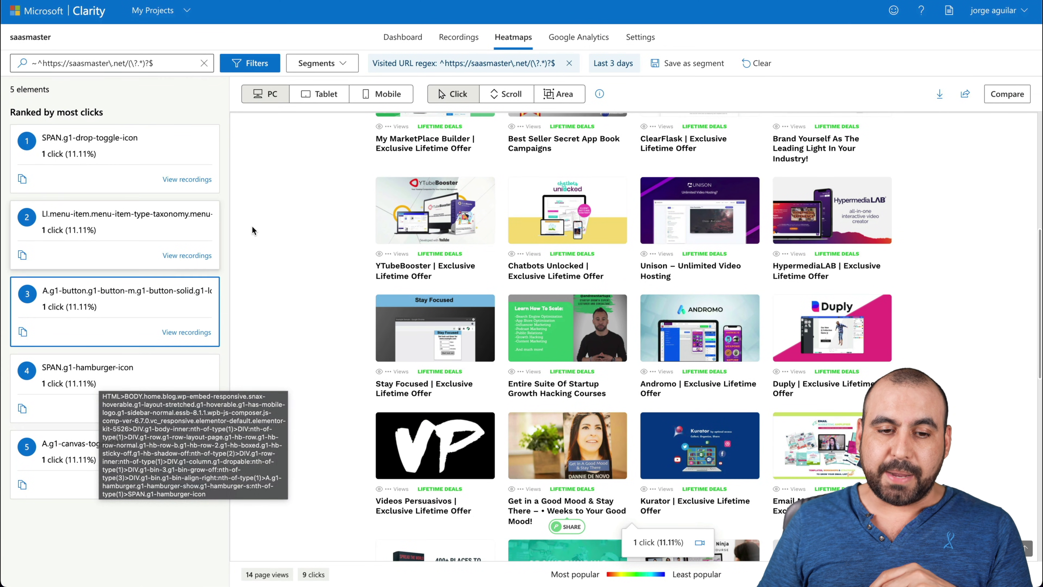
scroll(278, 247, "up", 2)
scroll(277, 246, "up", 5)
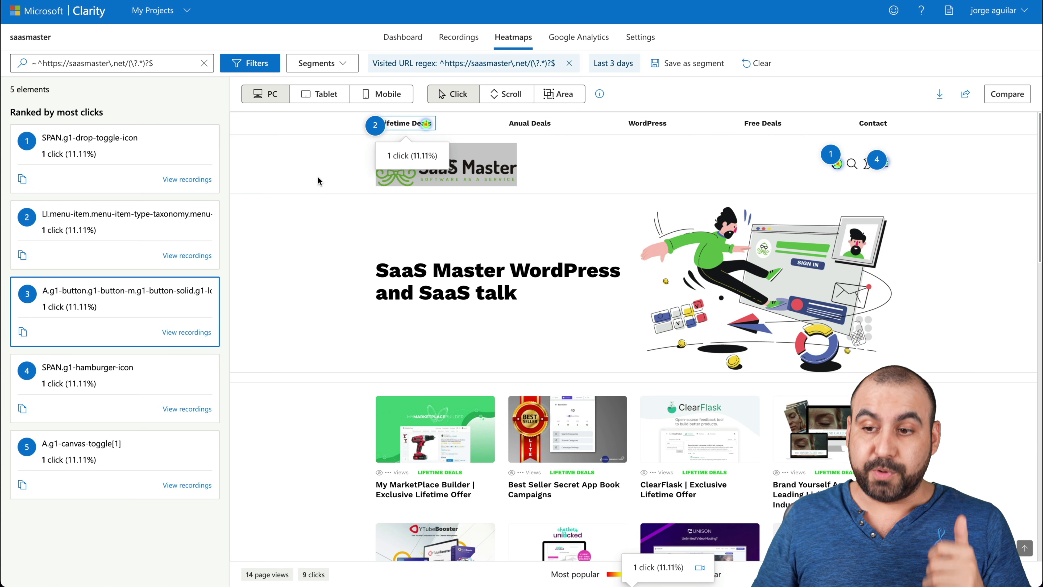
left_click(965, 94)
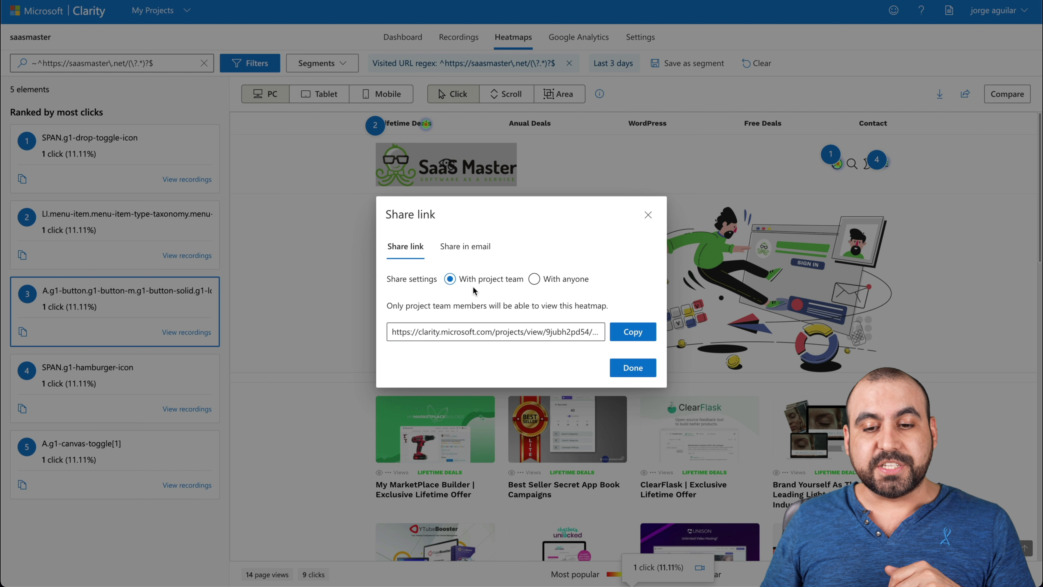
Make the heatmap share link viewable by anyone, expiring after 2 days, and close the dialog
left_click(563, 282)
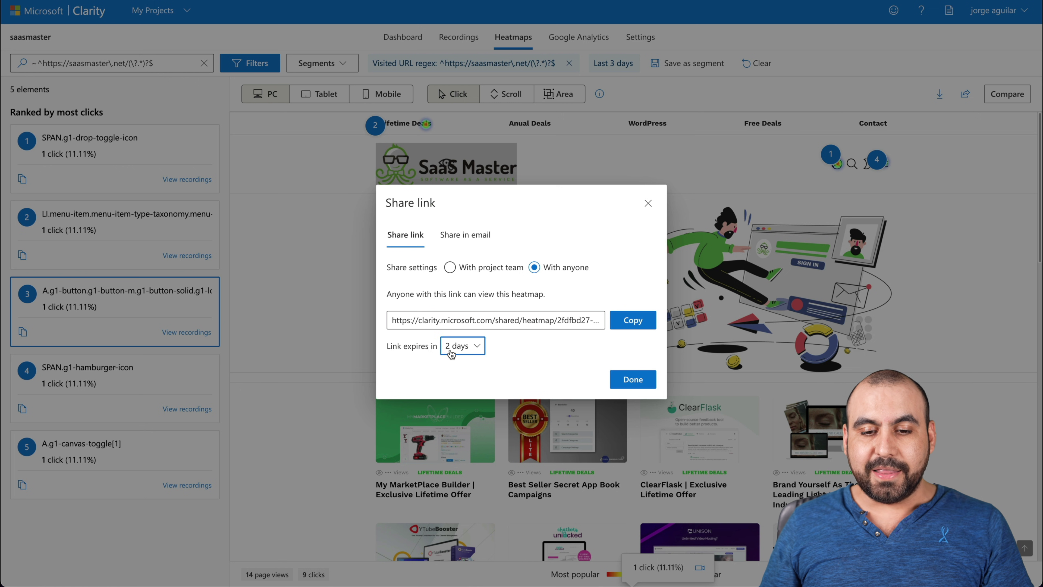
left_click(460, 345)
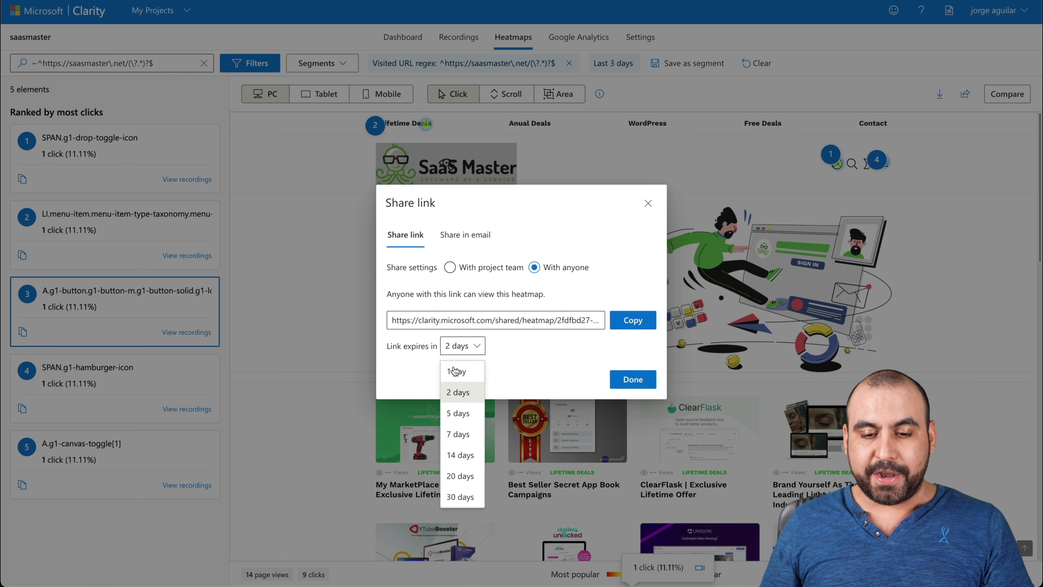
left_click(535, 343)
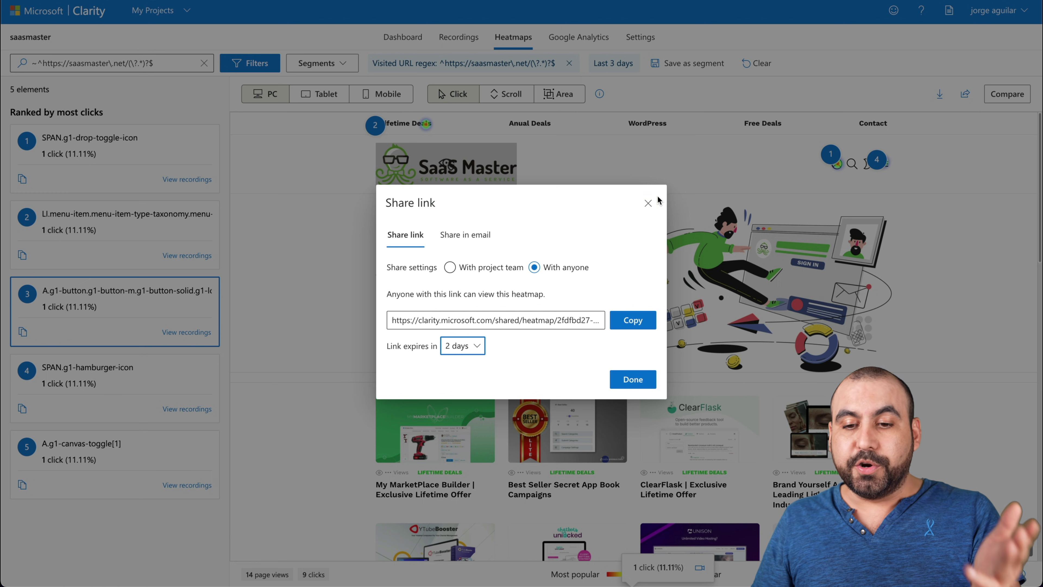
left_click(648, 202)
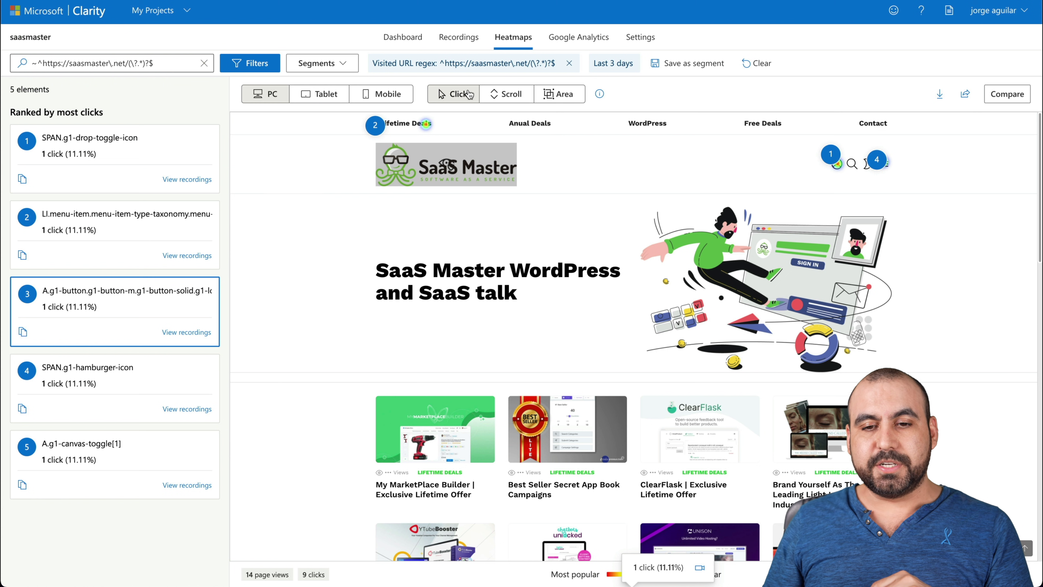
Show the scroll heatmap to see how far visitors scrolled the home page
left_click(505, 95)
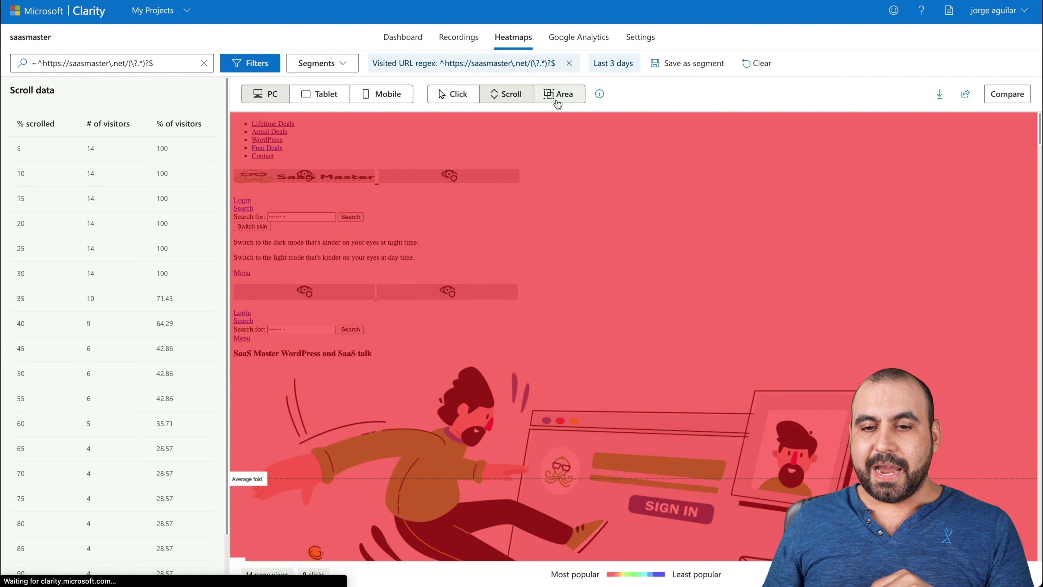
scroll(505, 288, "down", 10)
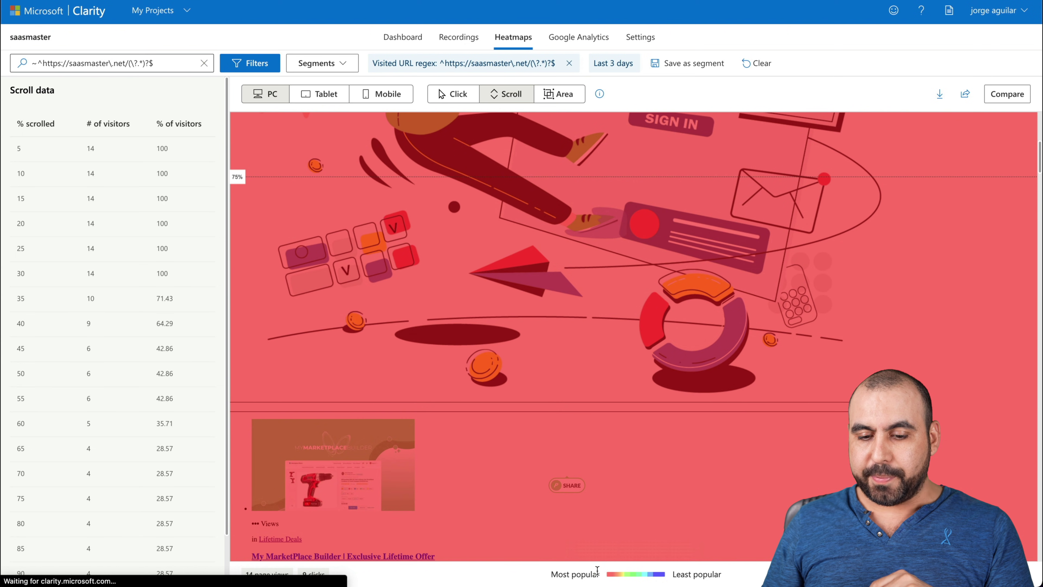
scroll(588, 509, "down", 20)
scroll(588, 510, "up", 20)
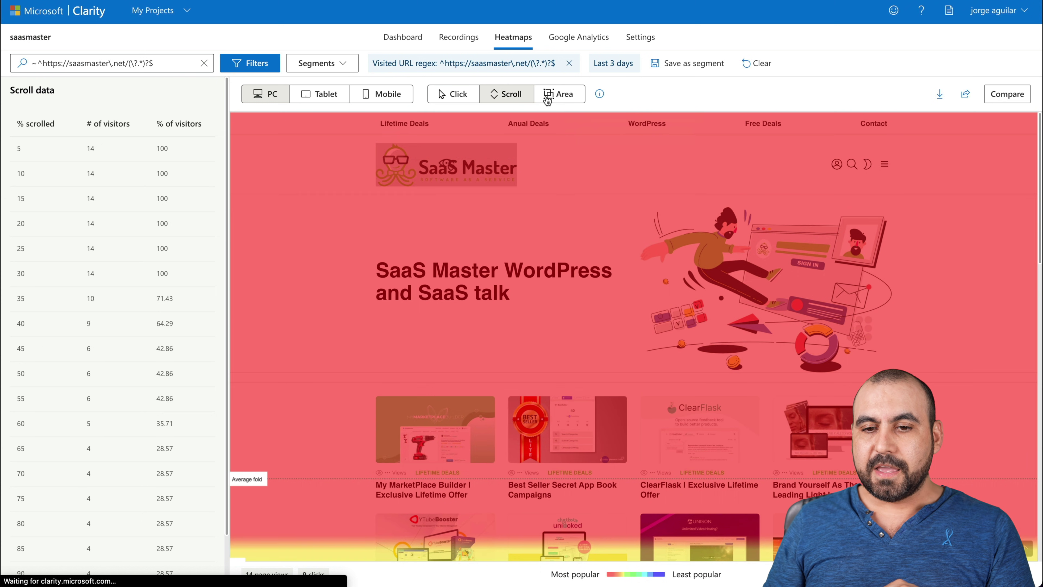
Switch to the Area view showing 4 clicked areas, the top one with 2 clicks
left_click(558, 94)
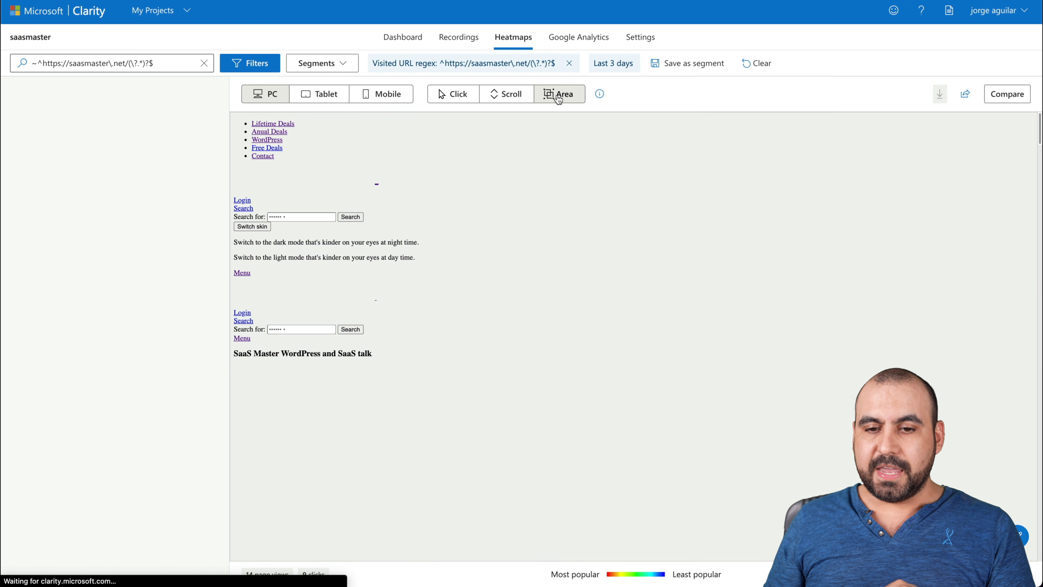
scroll(461, 268, "down", 15)
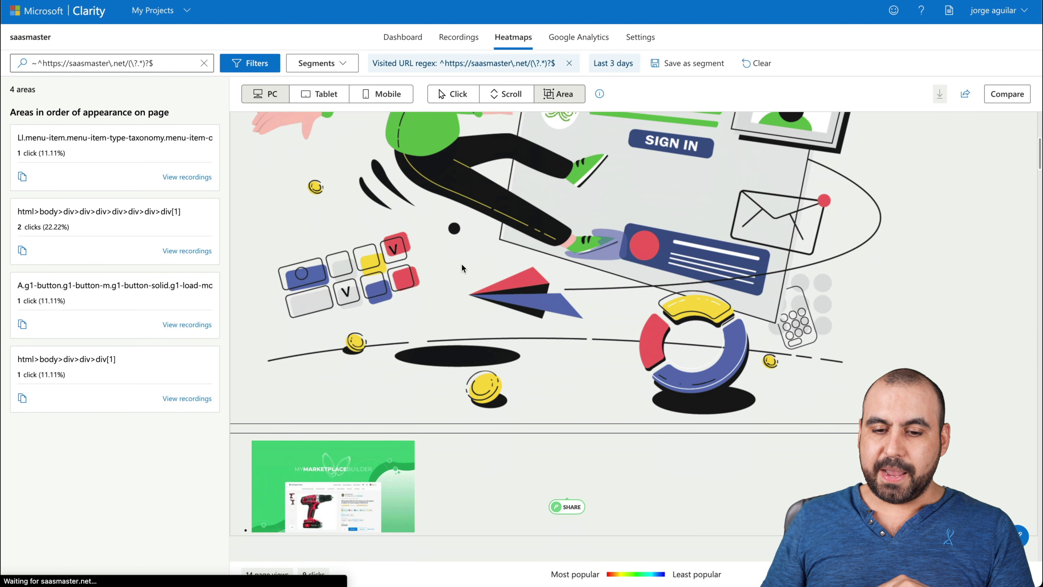
scroll(462, 267, "down", 20)
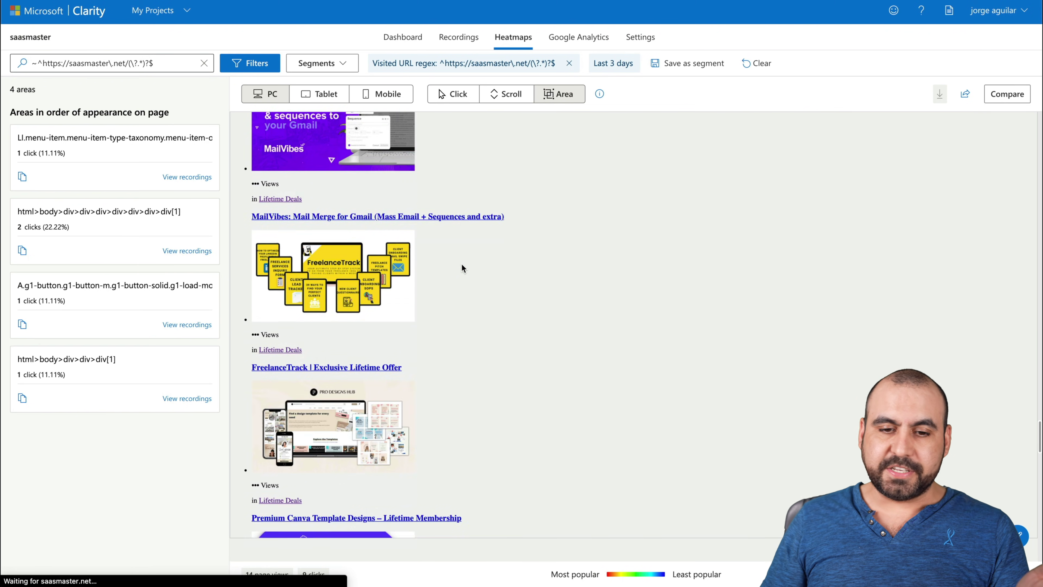
scroll(462, 267, "down", 3)
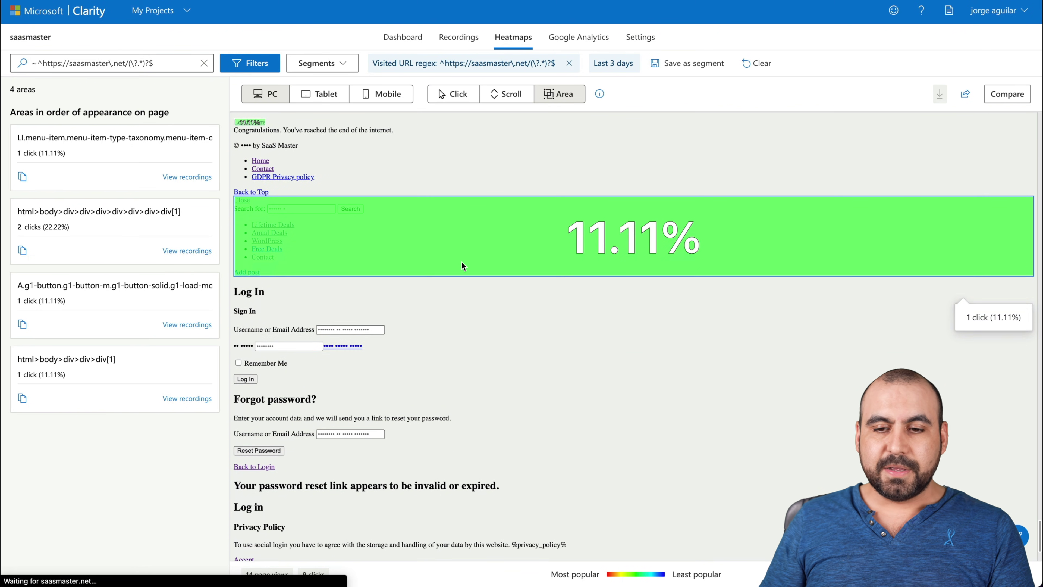
scroll(619, 263, "down", 3)
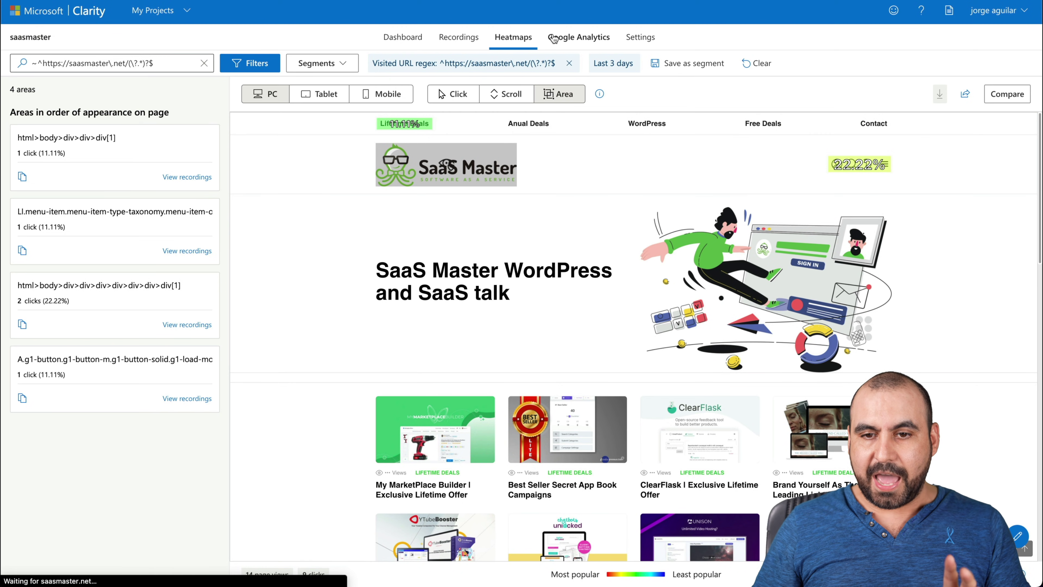
Check the Google Analytics summary, then return to the home-page-filtered Dashboard with 22 sessions
left_click(570, 38)
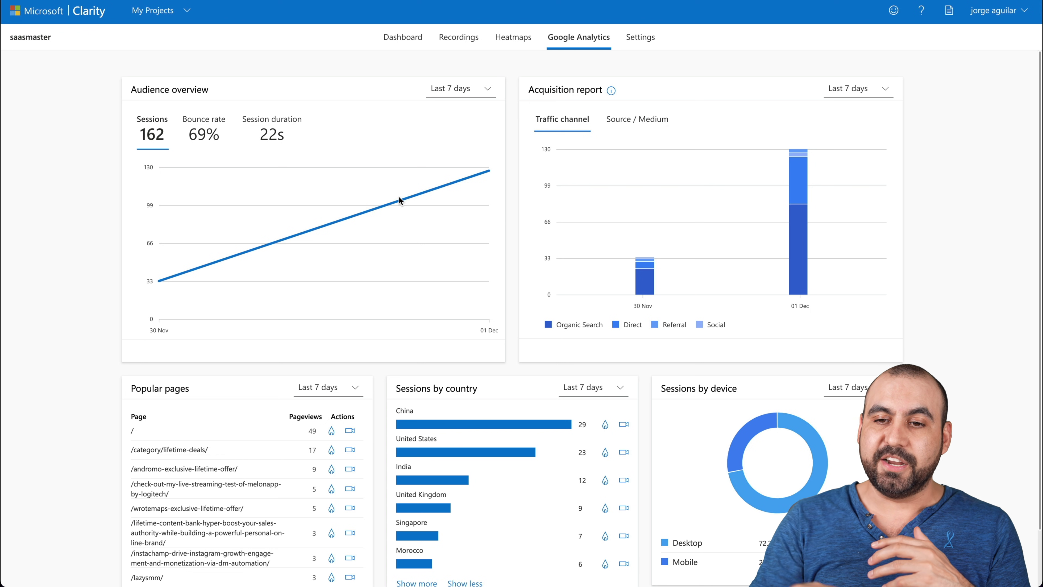
left_click(412, 41)
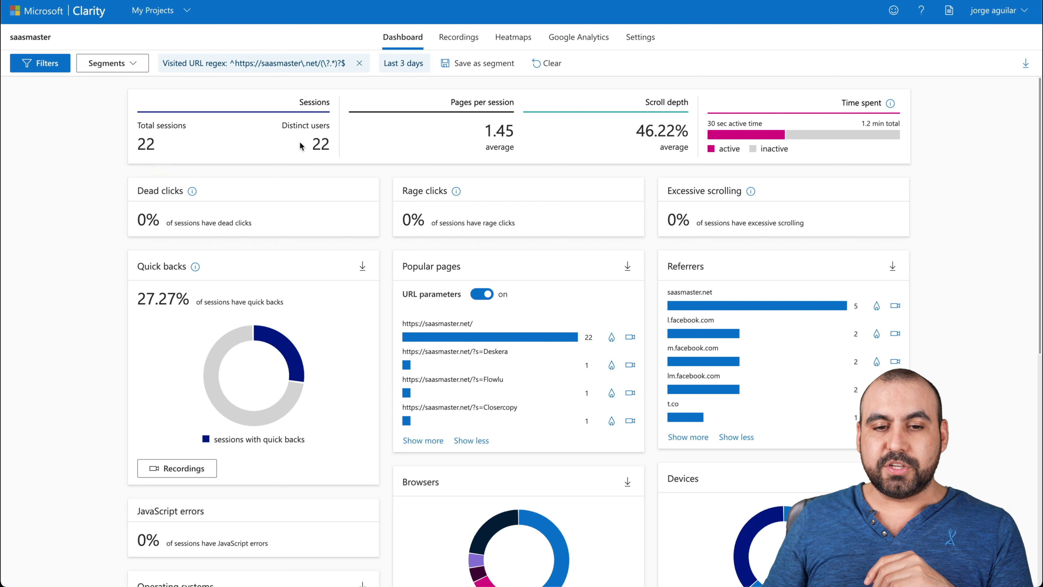
Reload the saasmaster dashboard unfiltered from My Projects, showing 89 sessions and 81 users
left_click(87, 17)
left_click(99, 100)
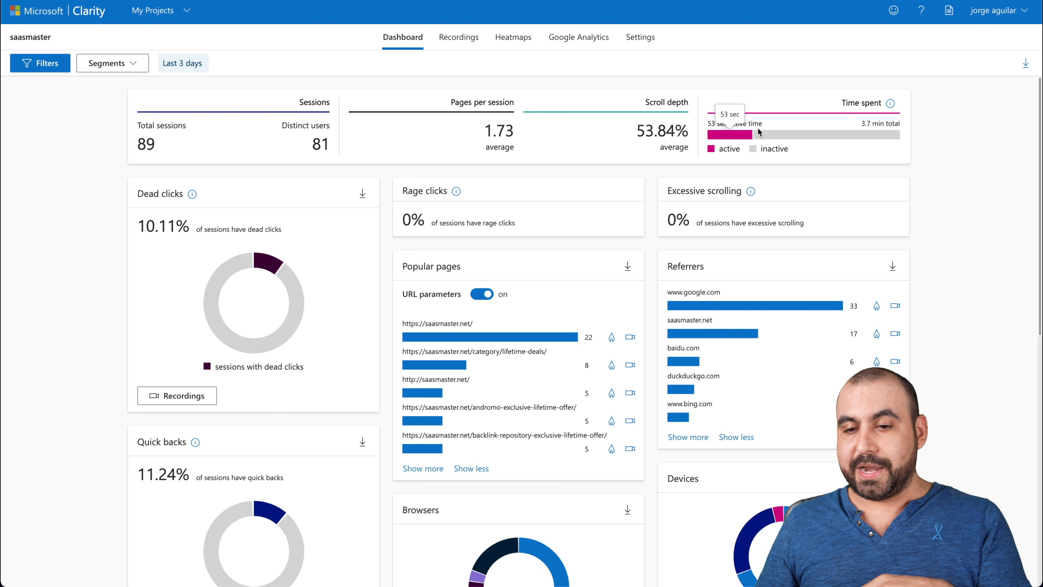
mouse_move(776, 151)
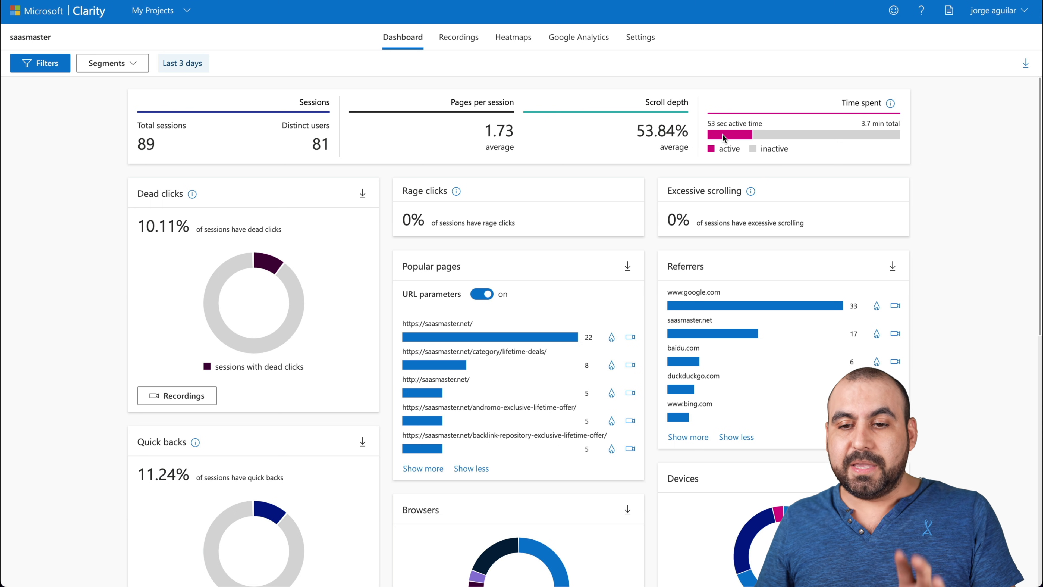
mouse_move(742, 138)
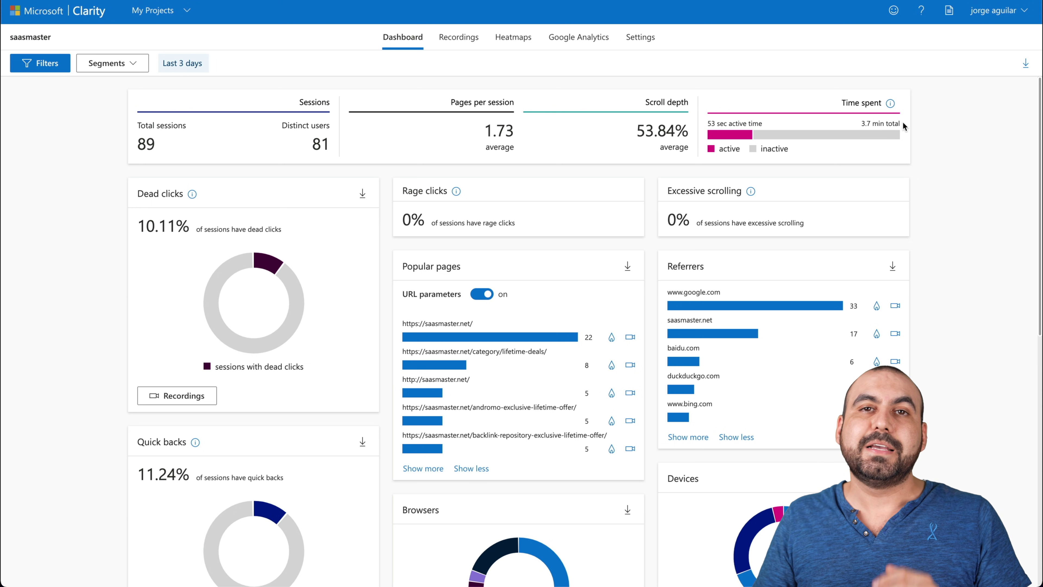
scroll(887, 120, "down", 1)
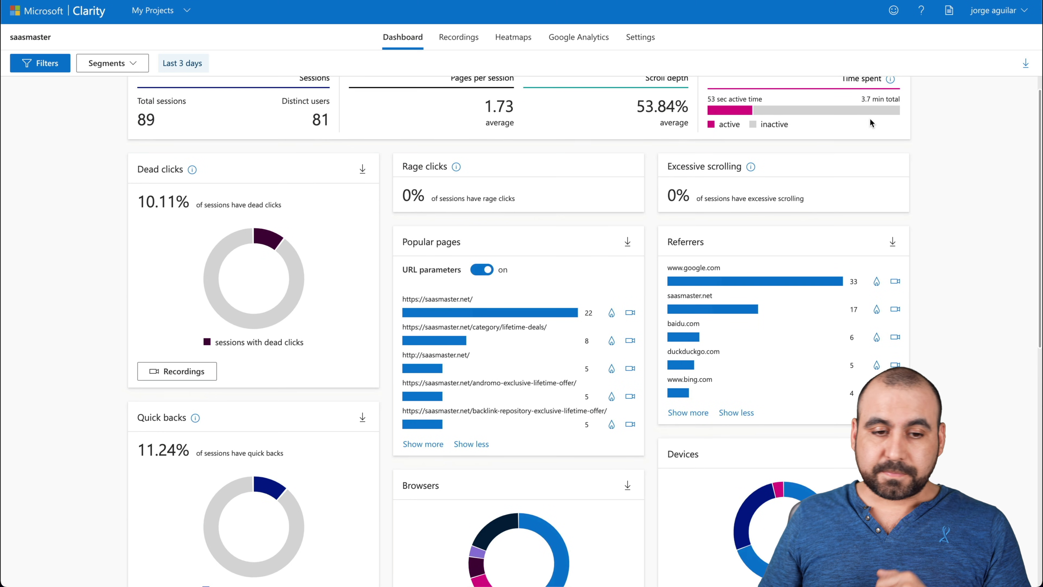
mouse_move(192, 167)
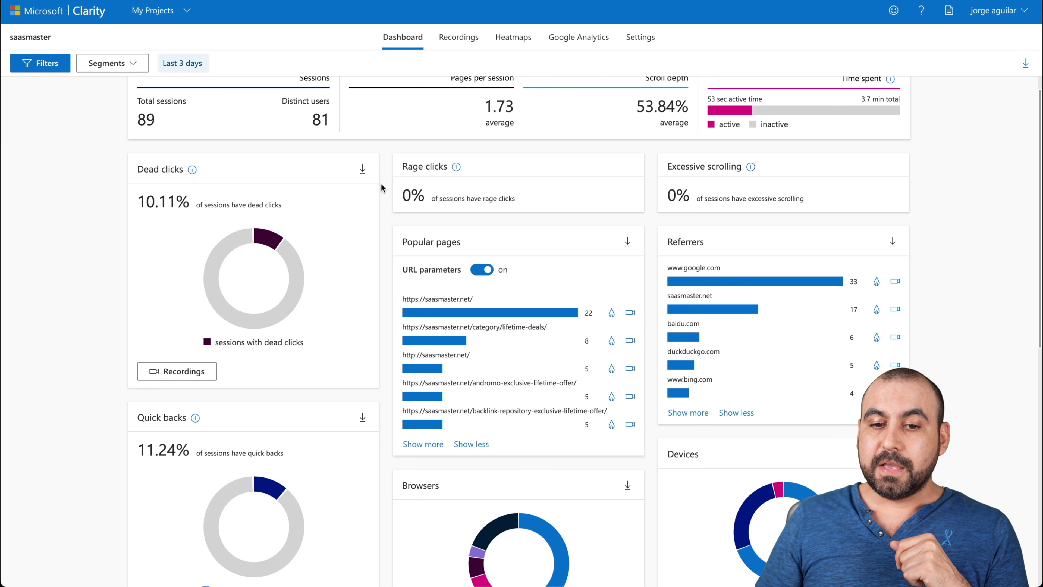
mouse_move(459, 164)
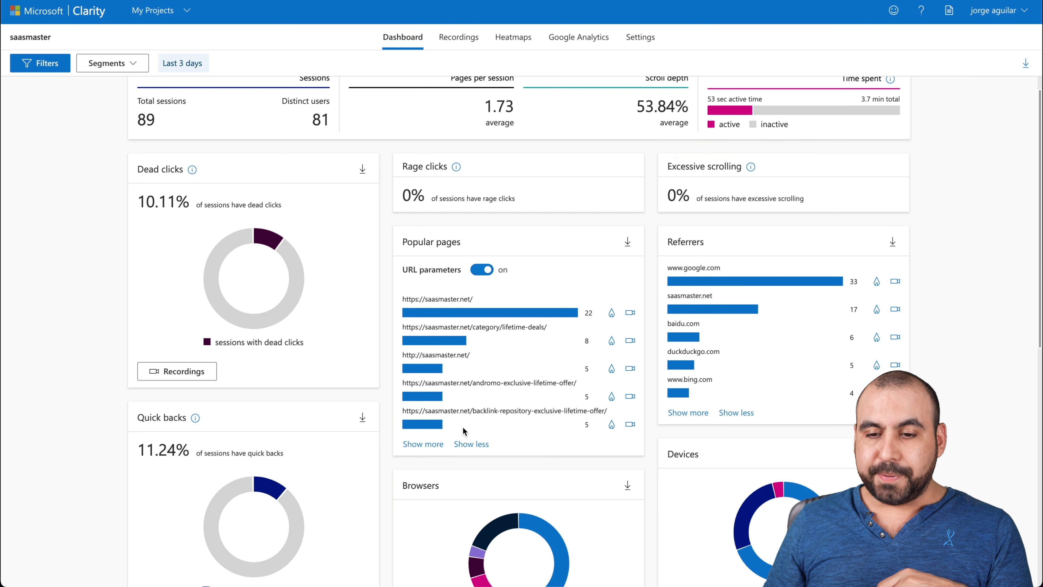
scroll(702, 343, "down", 4)
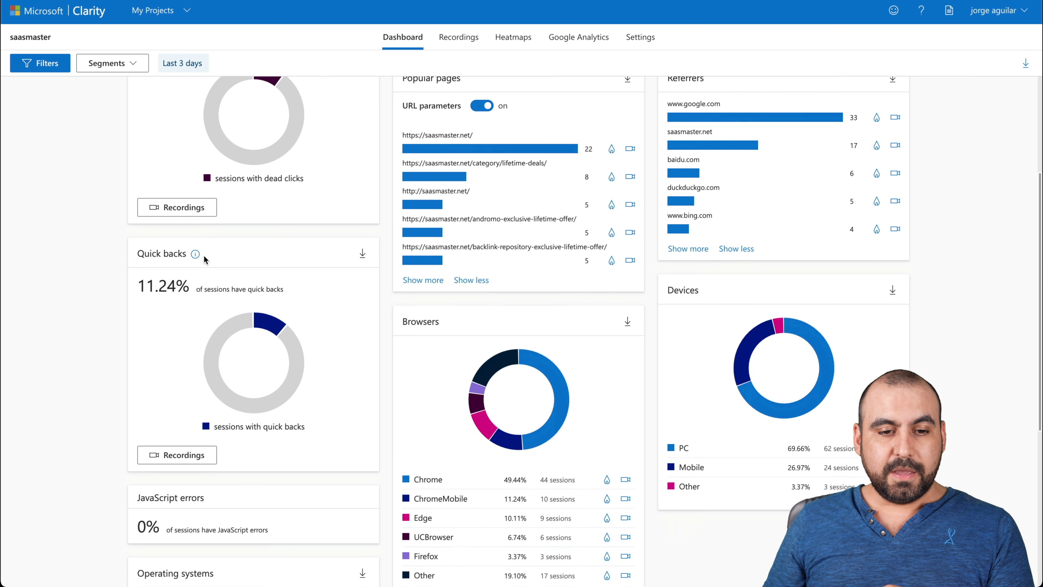
scroll(208, 318, "down", 3)
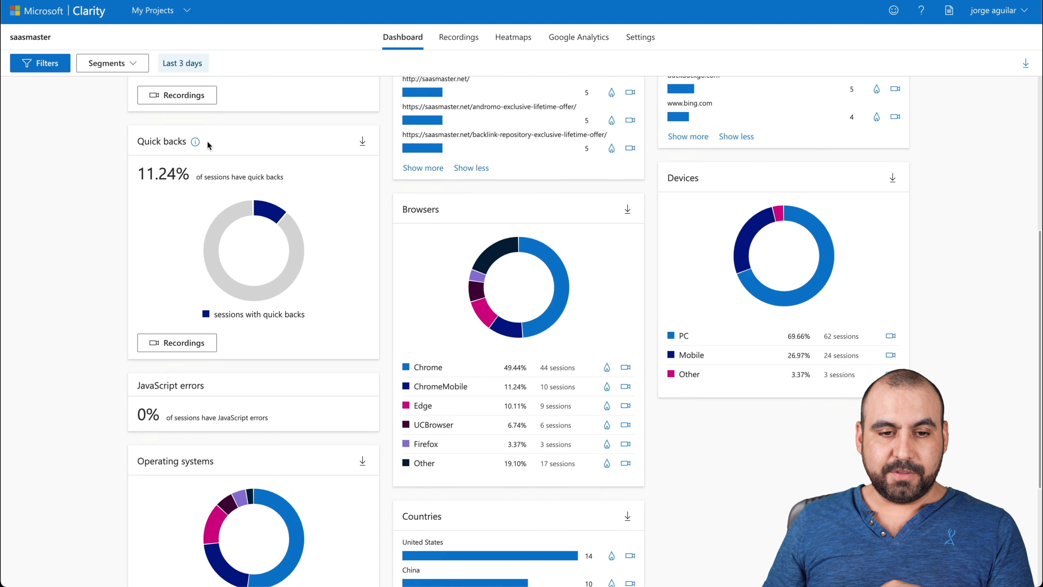
mouse_move(196, 142)
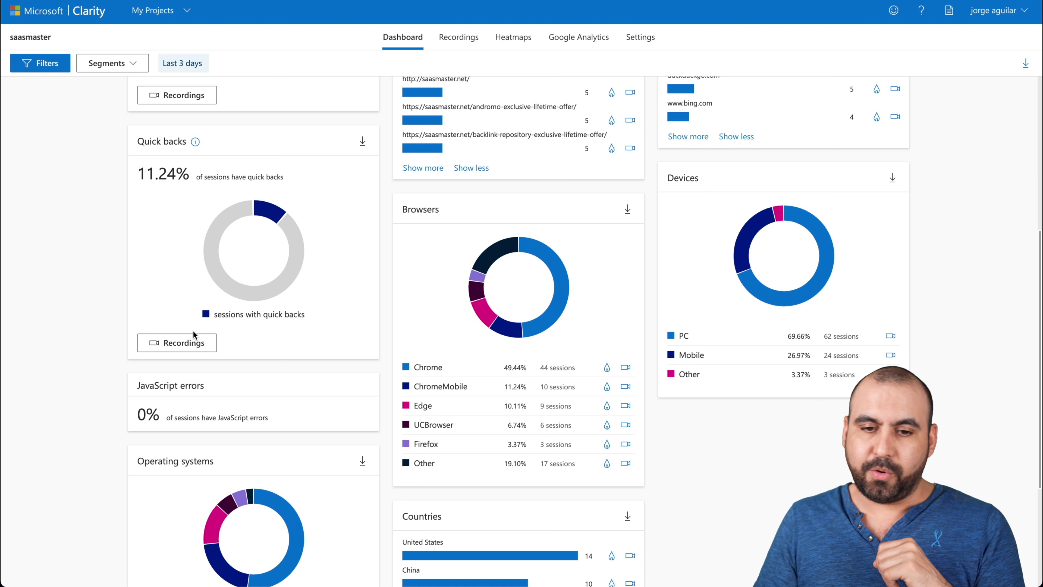
scroll(794, 189, "down", 5)
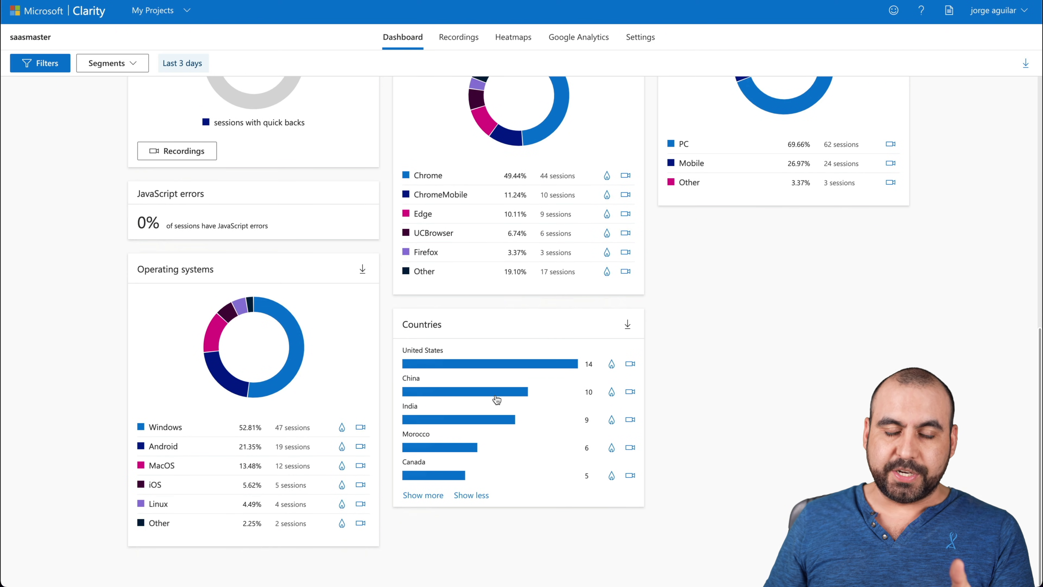
scroll(496, 399, "up", 13)
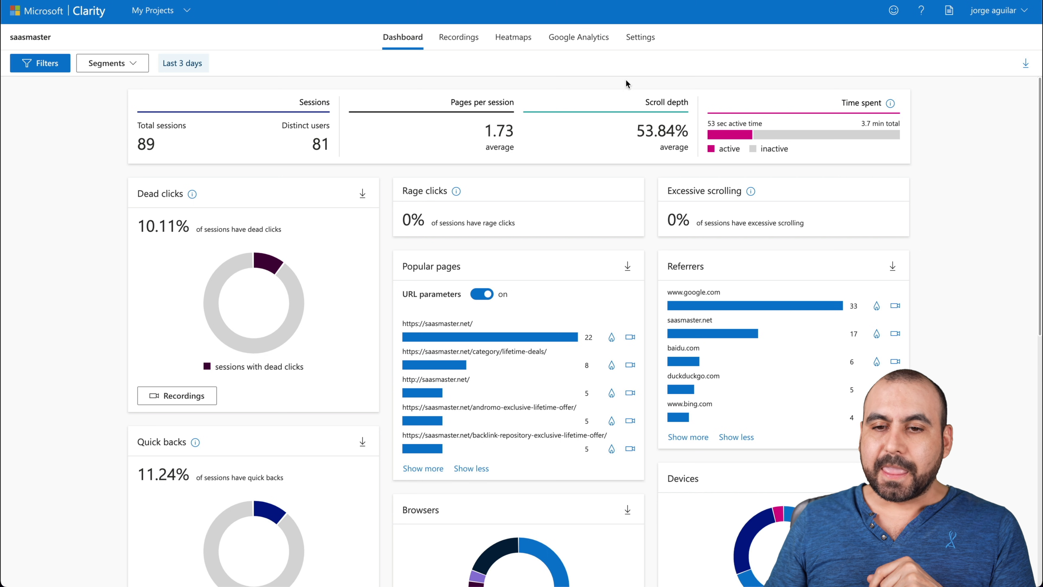
left_click(636, 42)
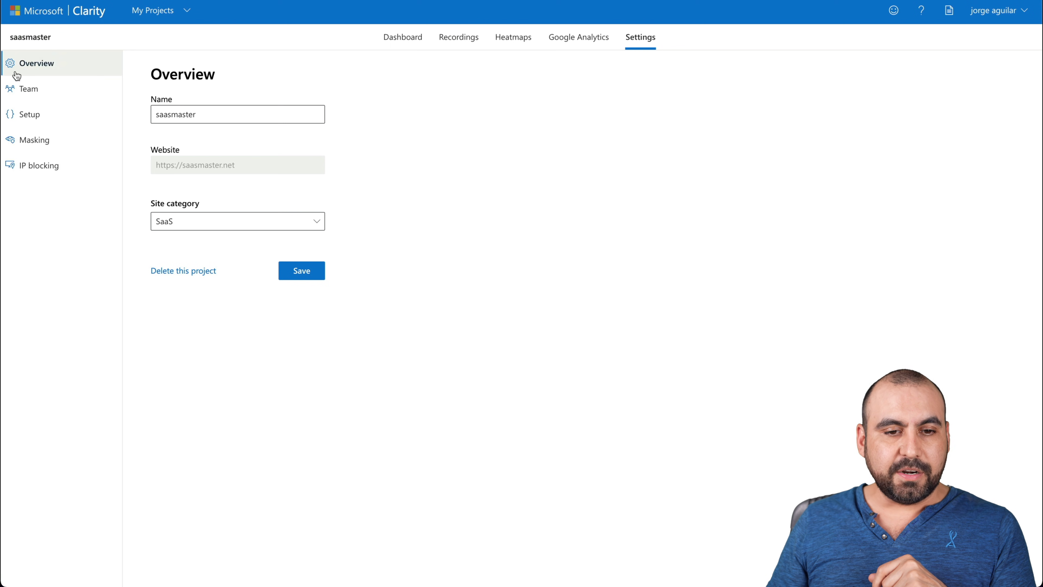
left_click(26, 100)
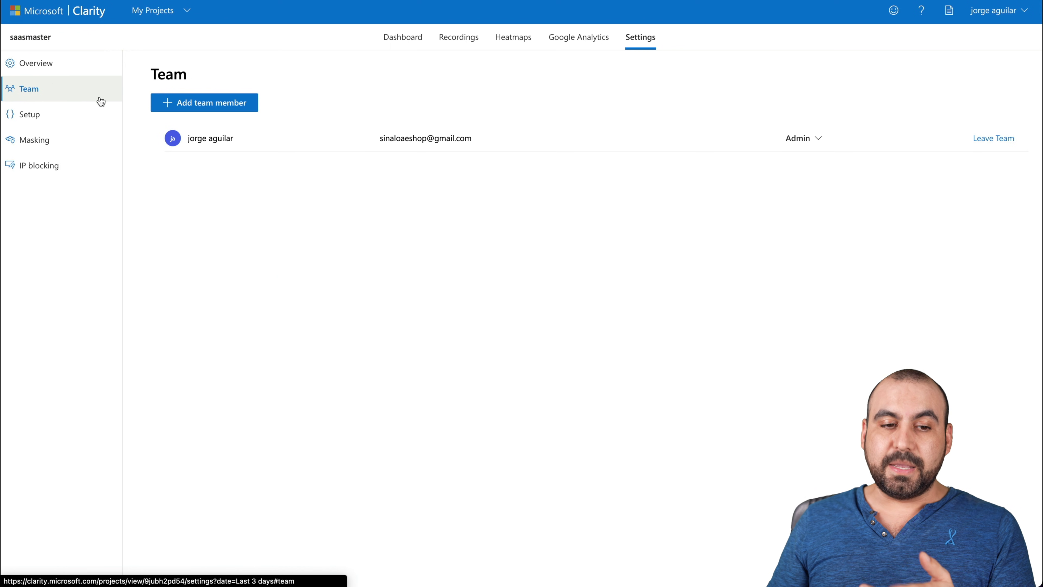
left_click(54, 115)
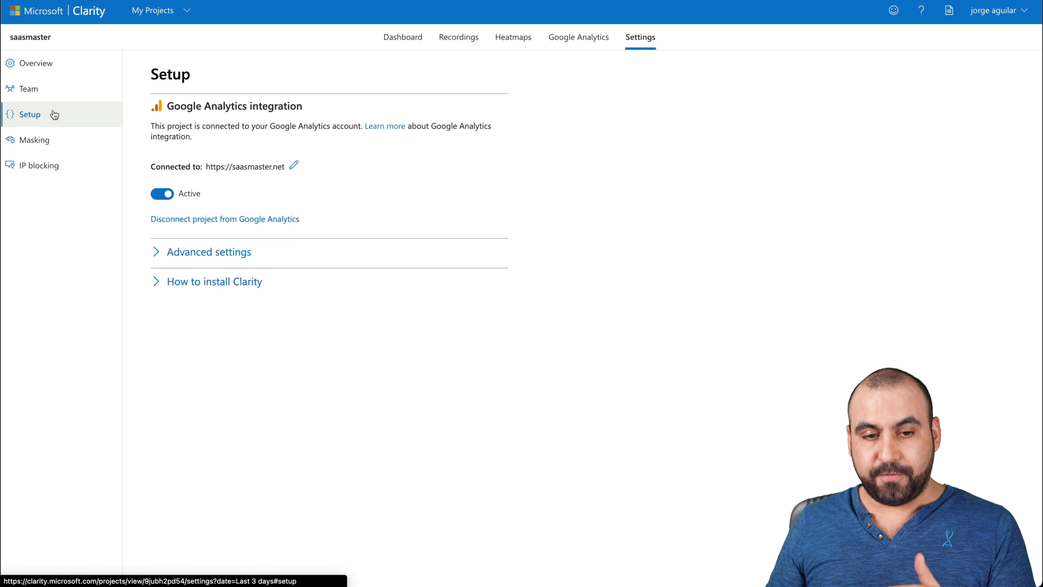
left_click(56, 140)
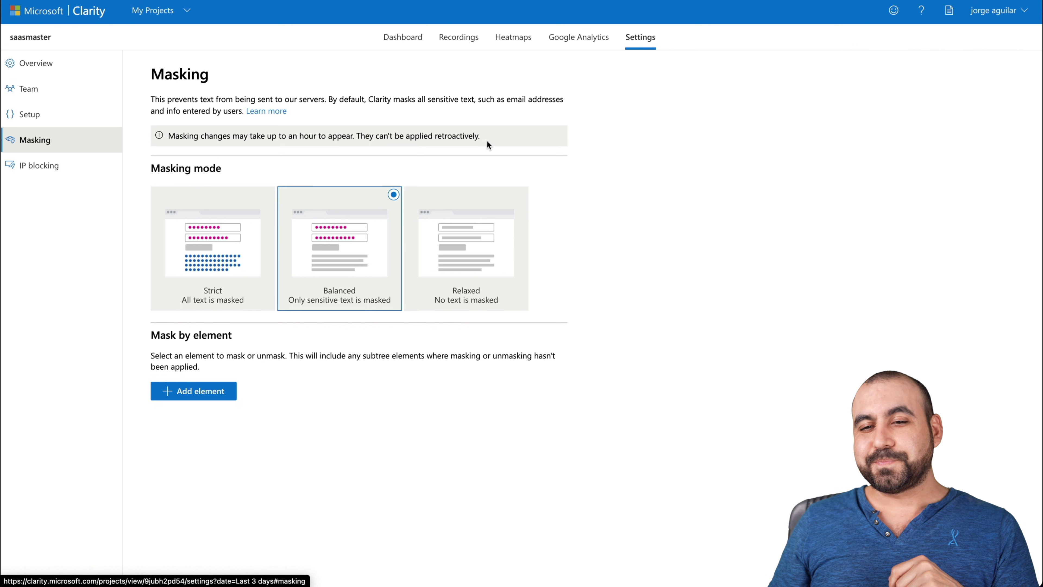
left_click(402, 38)
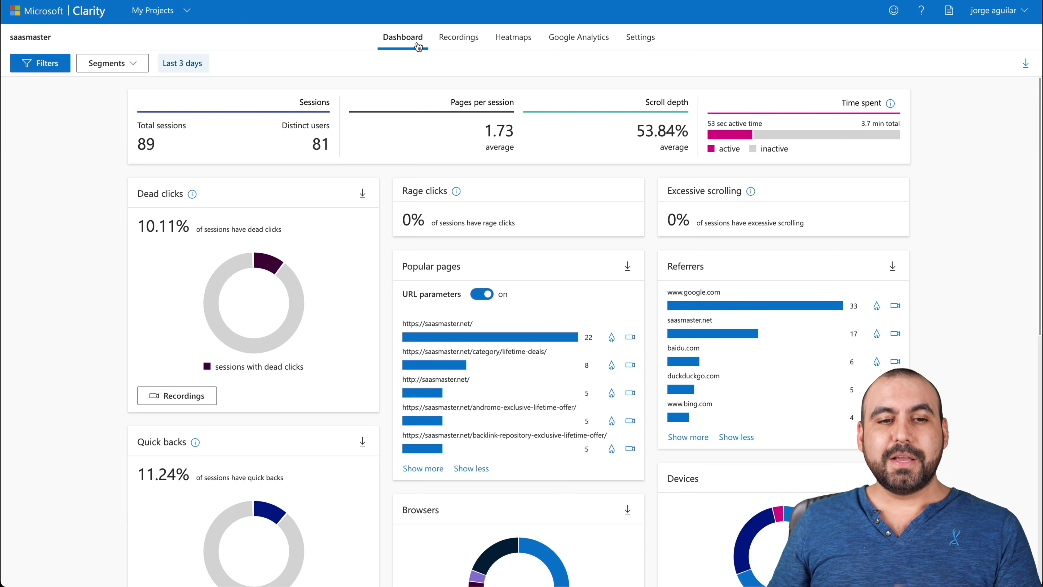
Add a new project named 'test' for website test.com with SaaS as the site category
left_click(142, 13)
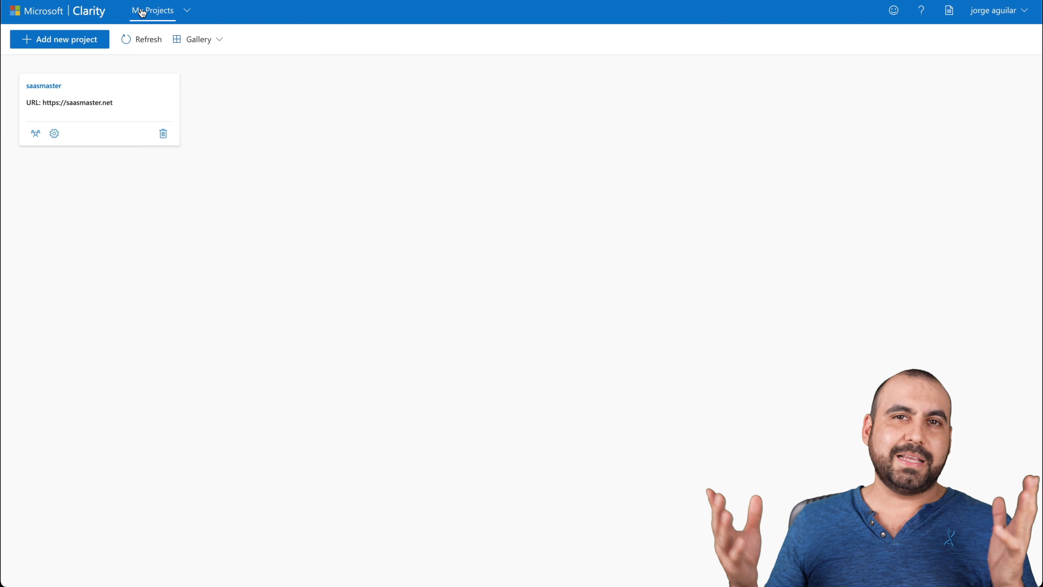
left_click(61, 41)
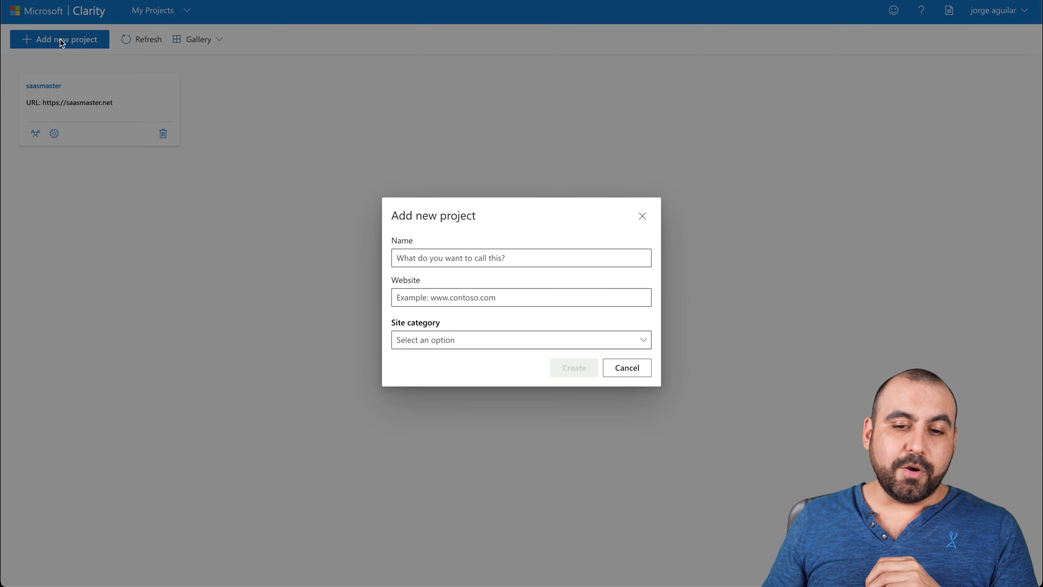
left_click(437, 252)
type("test")
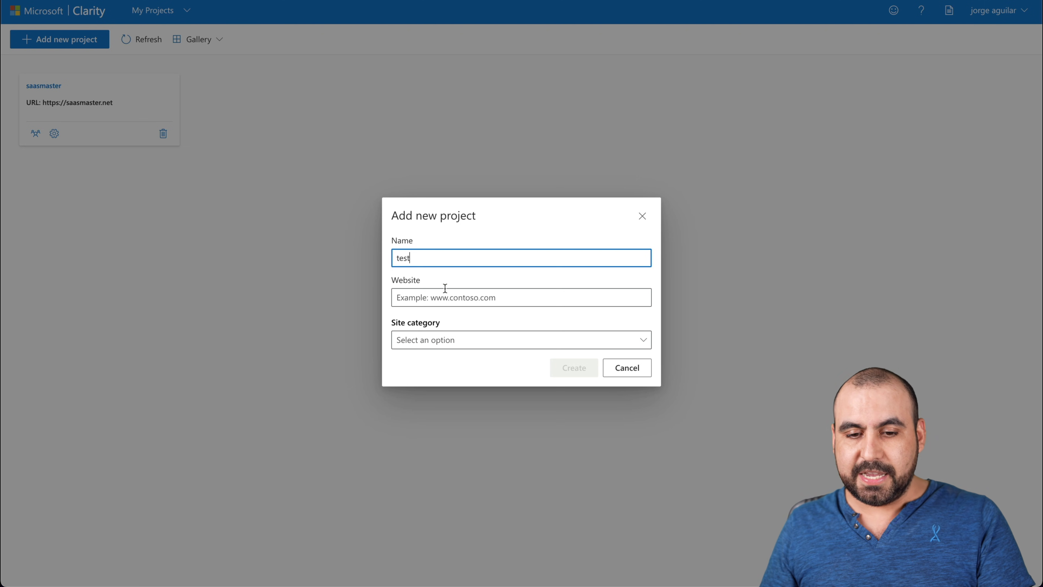
left_click(443, 290)
type("test.com")
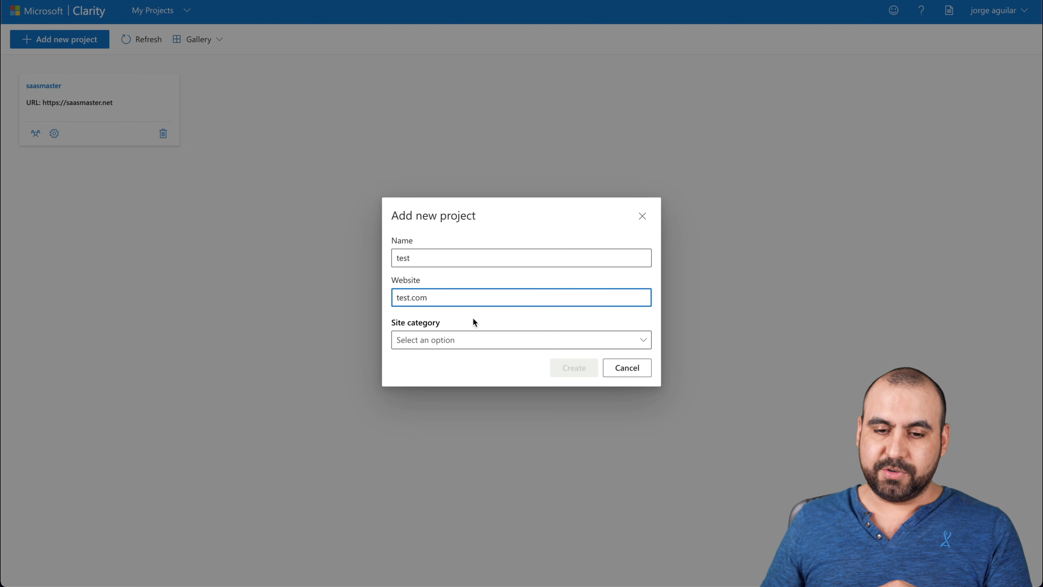
left_click(475, 337)
left_click(480, 380)
left_click(580, 376)
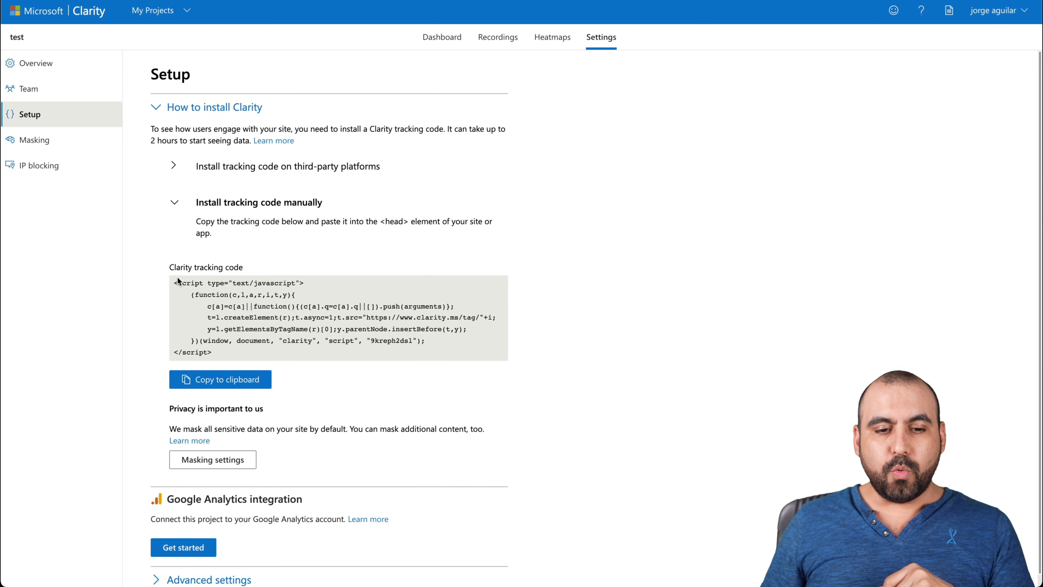
left_click_drag(175, 280, 274, 415)
left_click(251, 355)
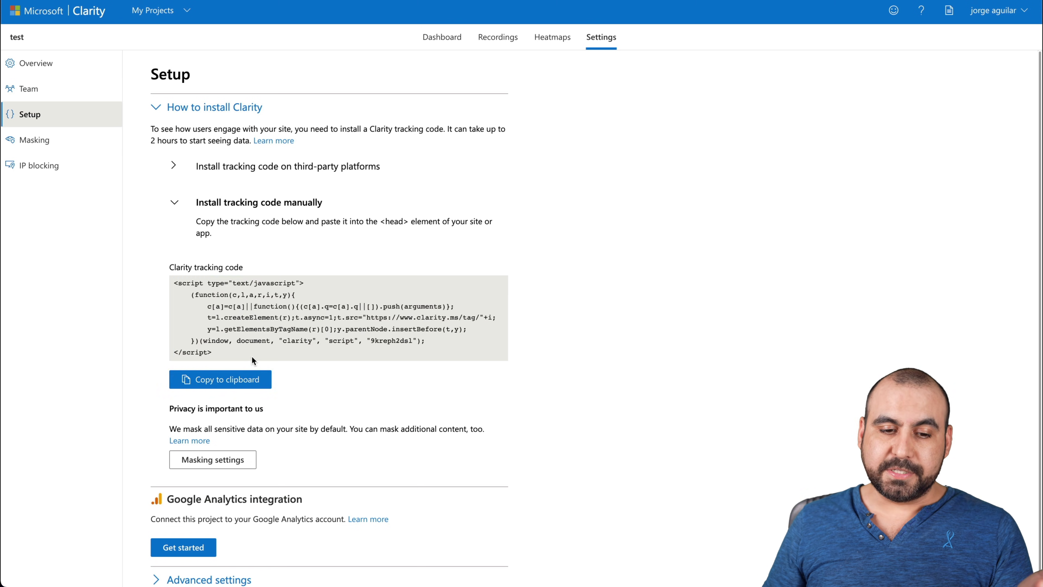
left_click_drag(232, 346, 175, 283)
left_click(255, 306)
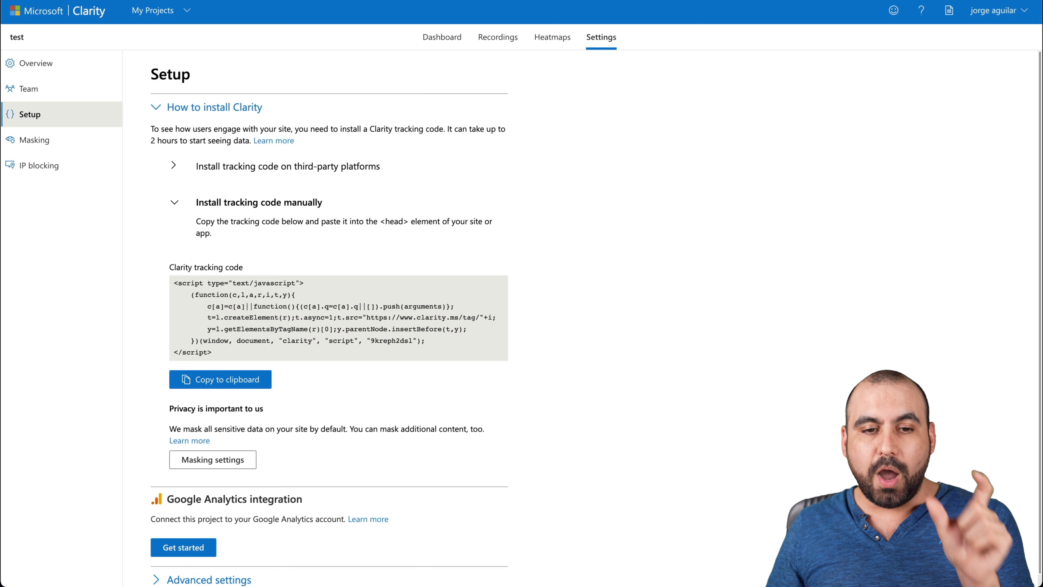
left_click(286, 170)
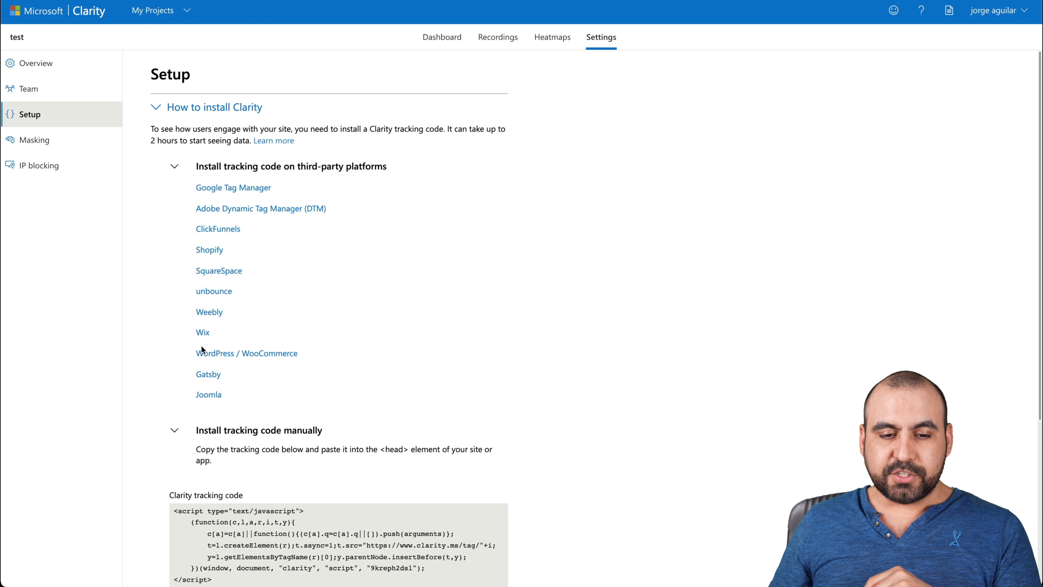
Review the WordPress / WooCommerce install steps, then open the test project's empty welcome Dashboard
left_click(233, 355)
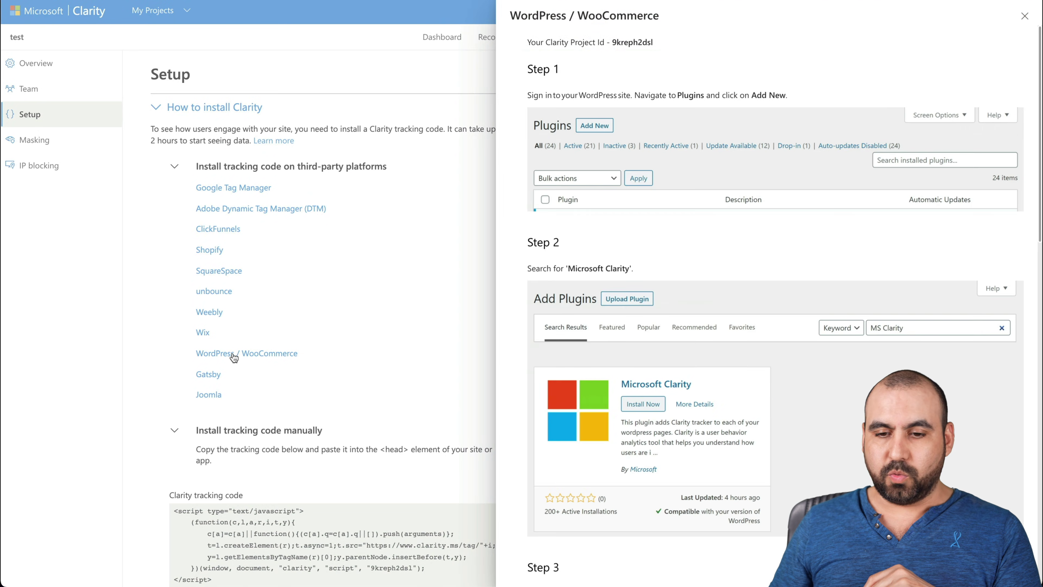
scroll(679, 411, "down", 15)
scroll(679, 410, "up", 7)
scroll(679, 410, "down", 7)
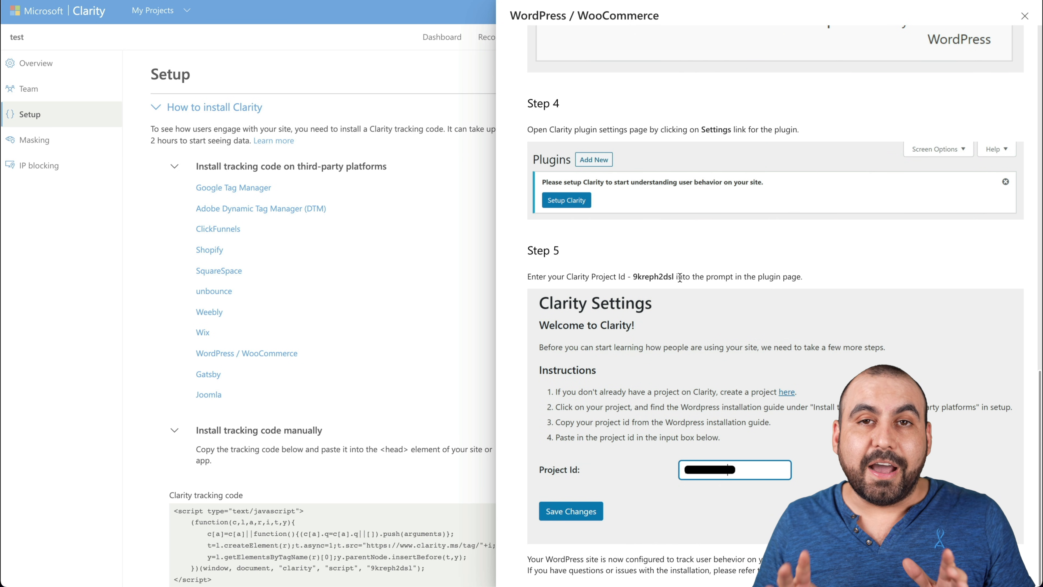
left_click(444, 46)
left_click(440, 44)
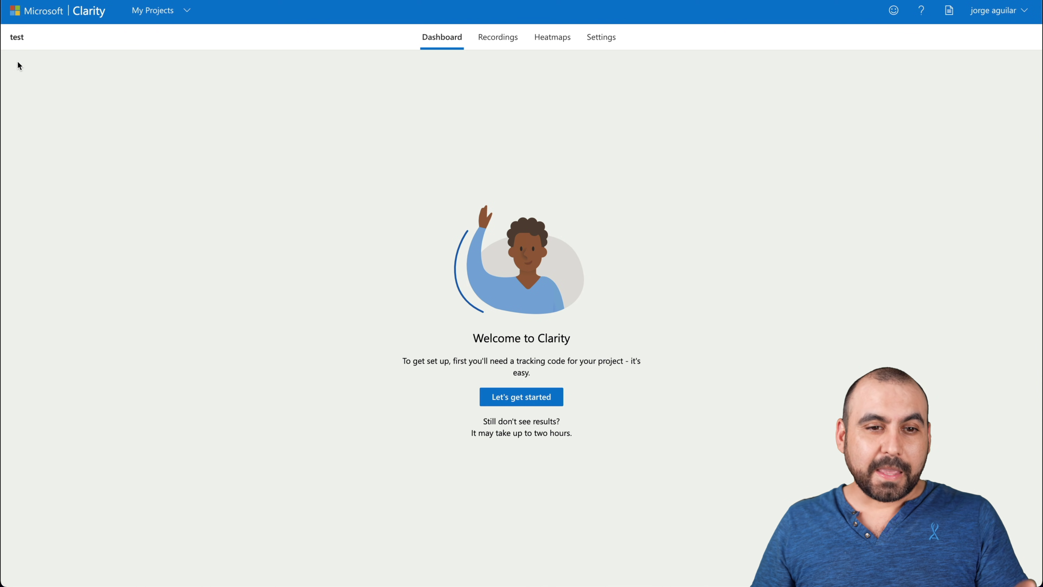
Return through My Projects to the saasmaster dashboard with 89 sessions and 81 users
left_click(140, 11)
left_click(108, 96)
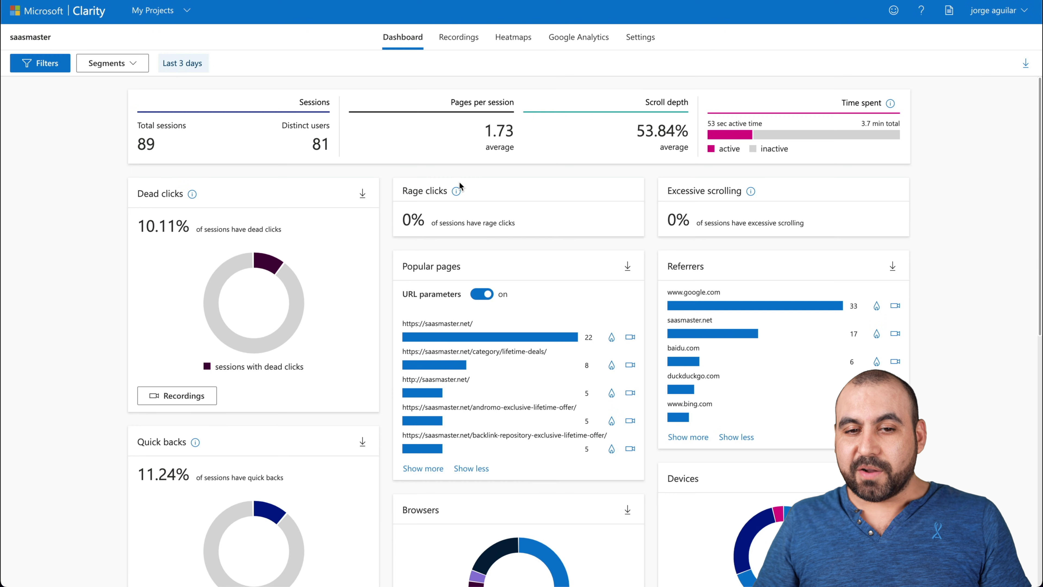